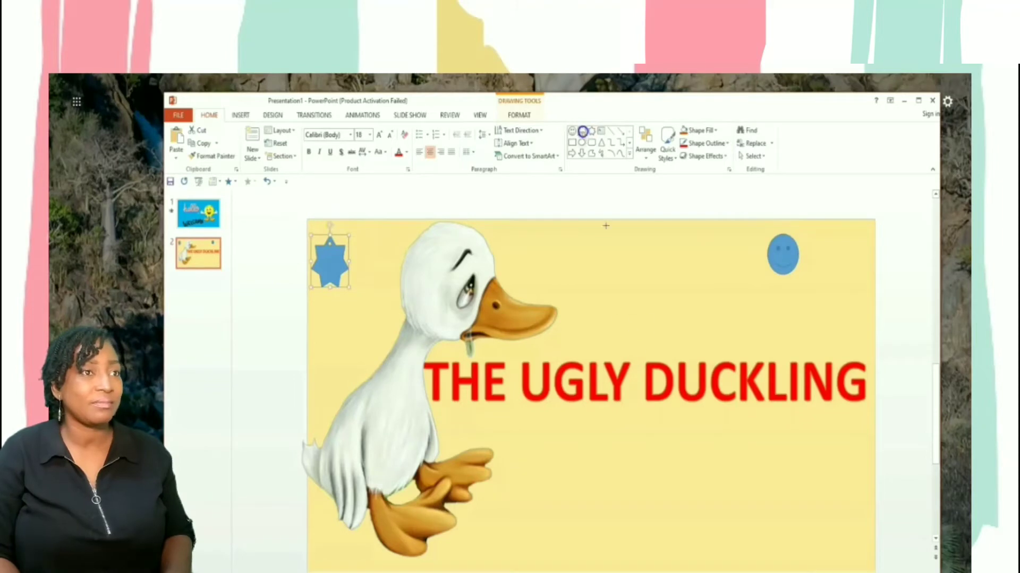
# Draw a cloud callout near the slide's lower-right corner and a five-point star about 1.06" high and 0.8" wide above the title.
pyautogui.moveTo(718, 540); pyautogui.dragTo(799, 482)
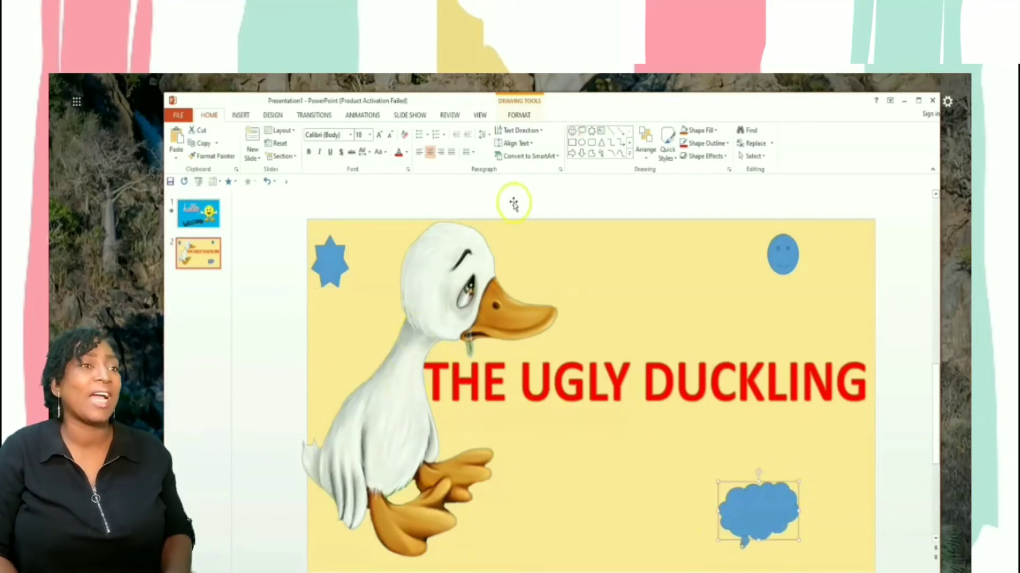
pyautogui.click(240, 116)
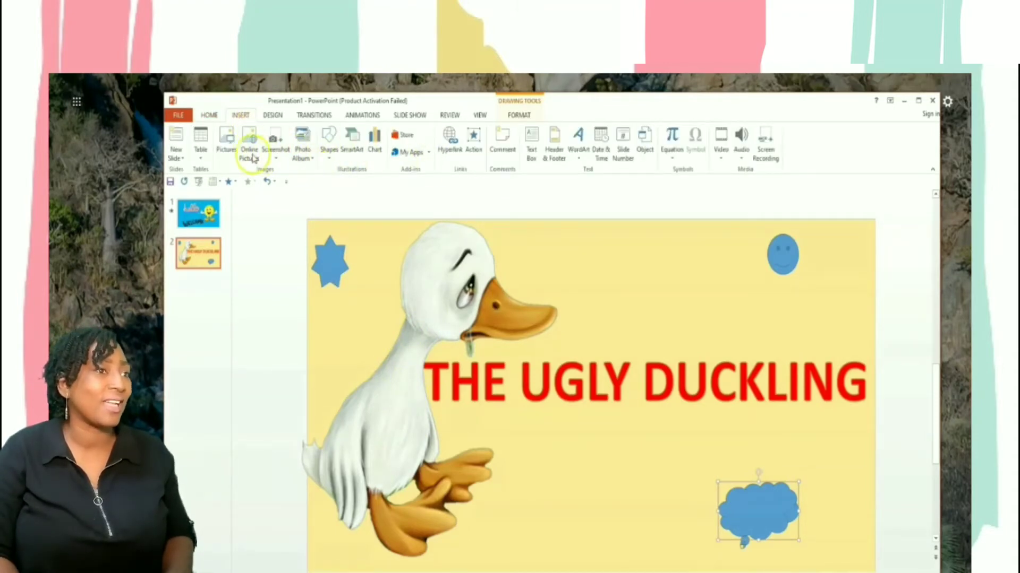
pyautogui.click(331, 160)
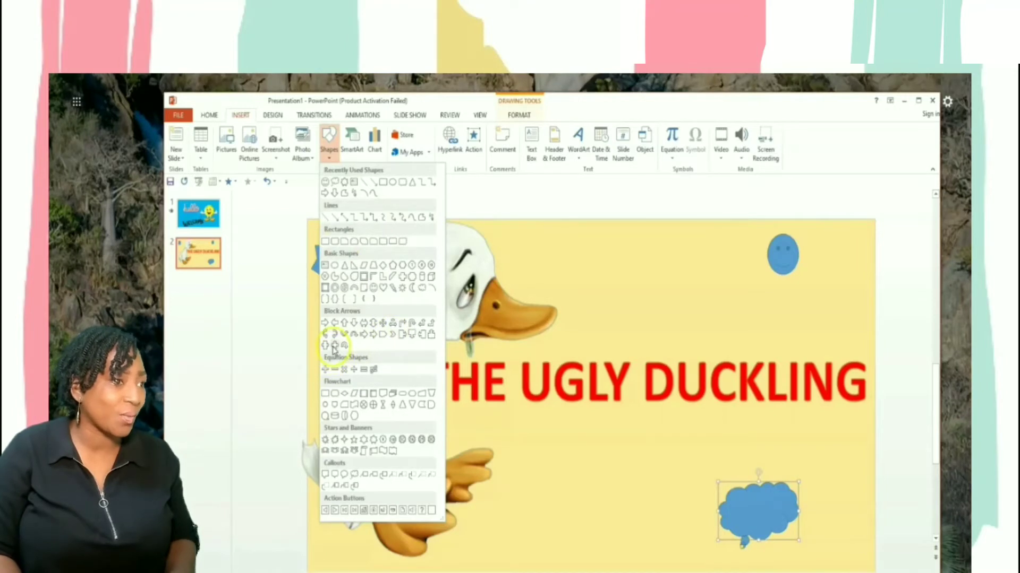
pyautogui.click(353, 439)
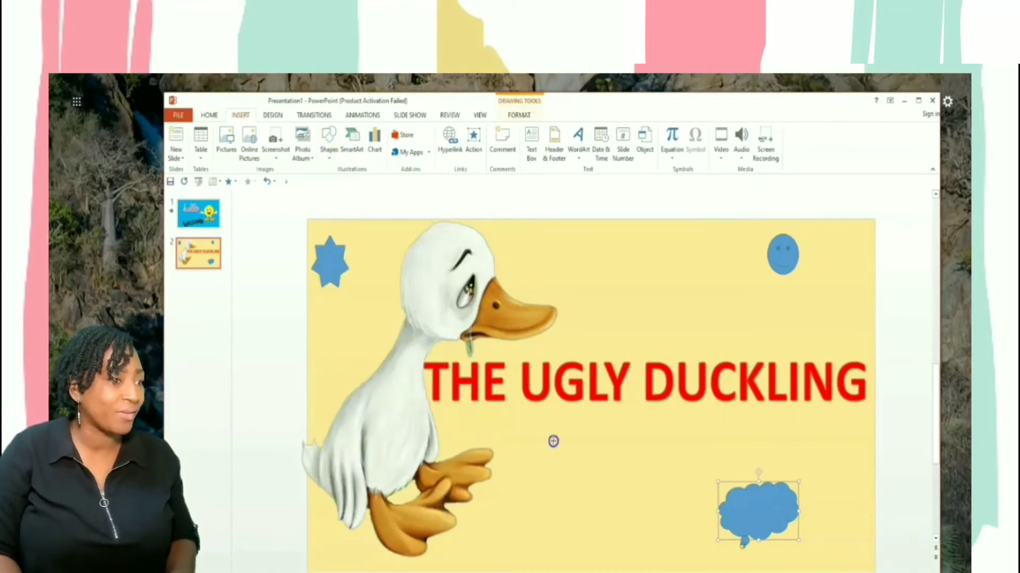
pyautogui.moveTo(590, 266); pyautogui.dragTo(623, 320)
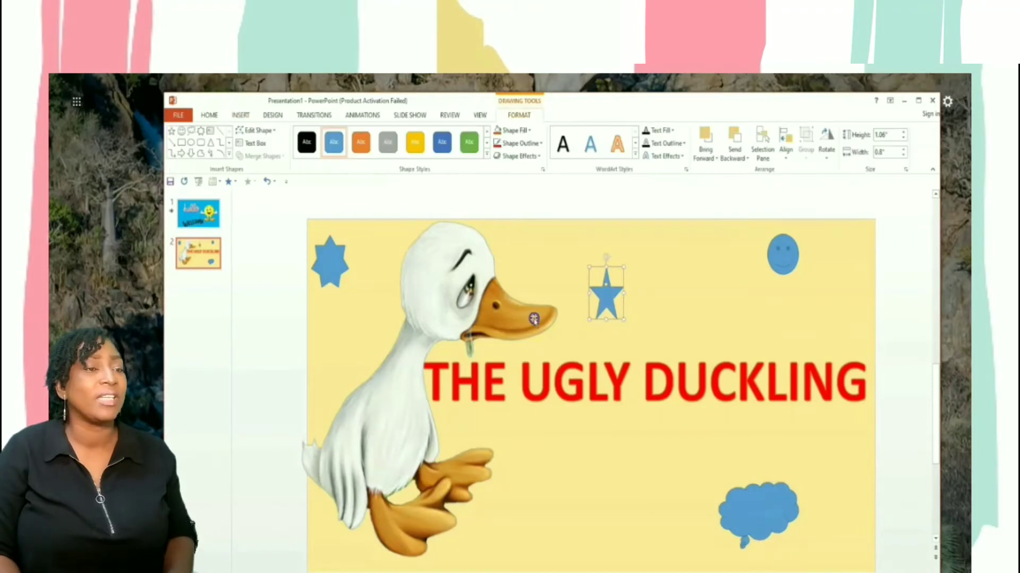
# Fill the five-point star with standard blue and the smiley face with yellow.
pyautogui.click(527, 131)
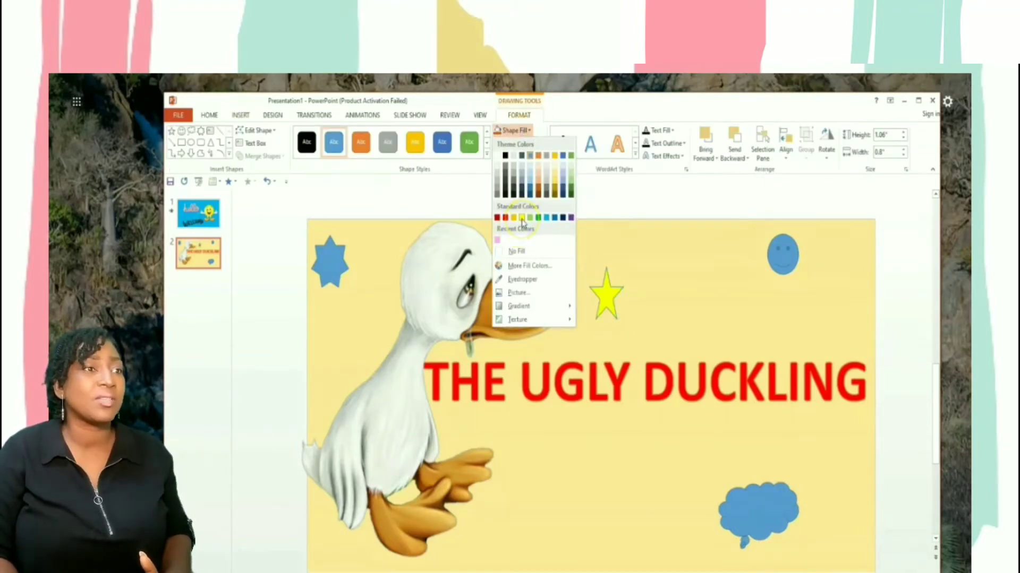
pyautogui.click(556, 218)
pyautogui.click(788, 264)
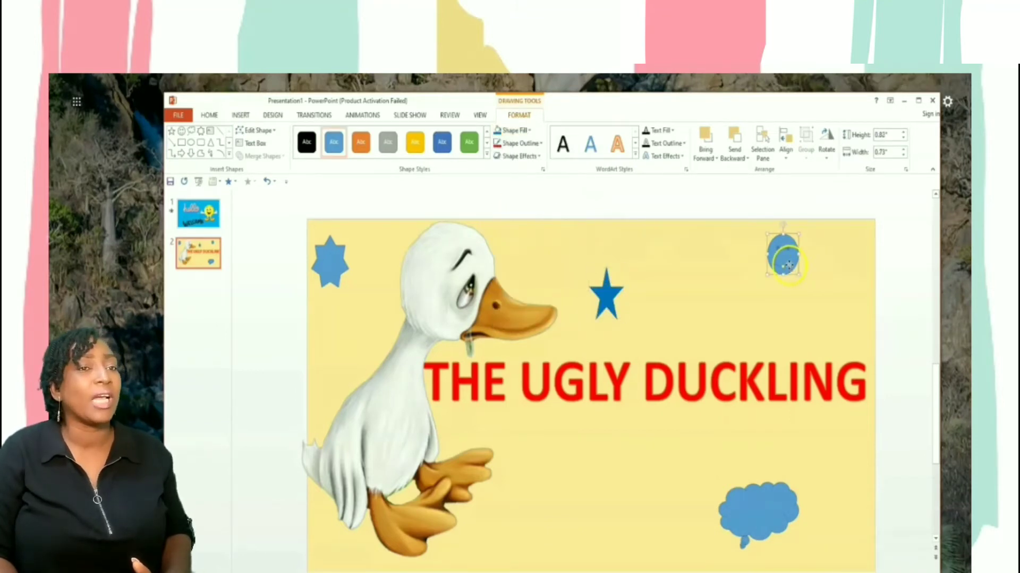
pyautogui.click(528, 132)
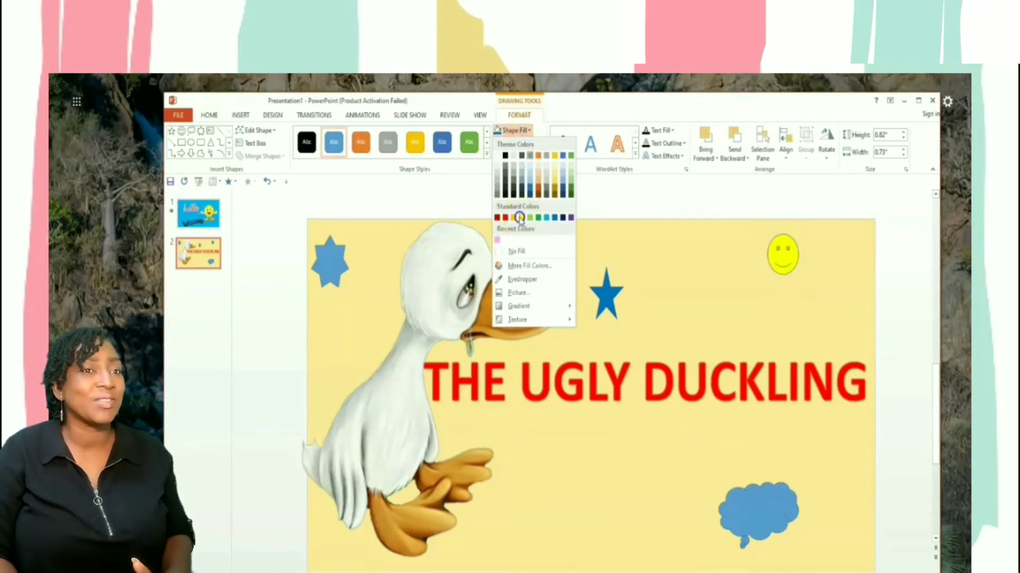
pyautogui.click(522, 217)
# Fill the star in the slide's upper-left corner with dark orange.
pyautogui.click(337, 264)
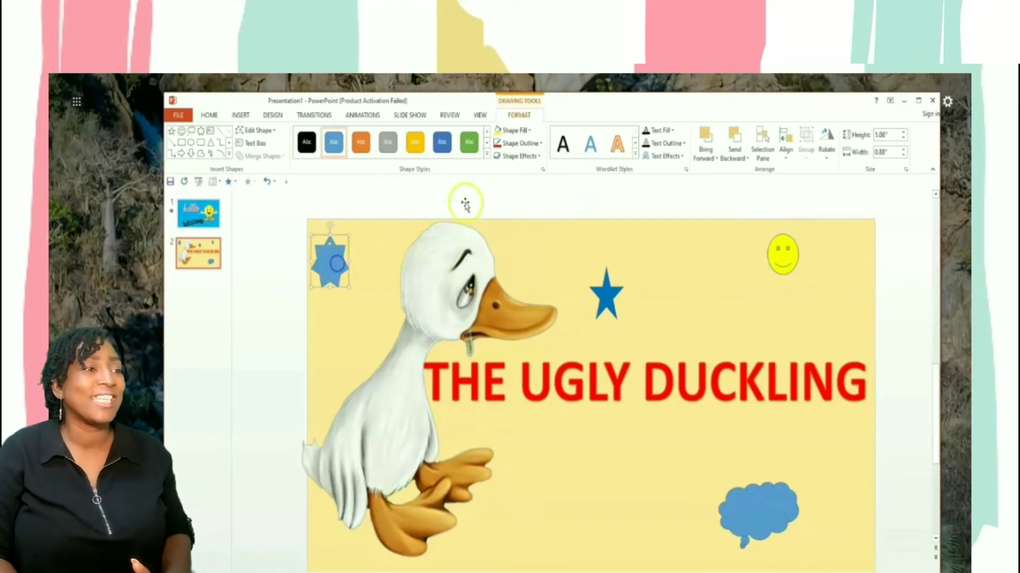
pyautogui.click(529, 131)
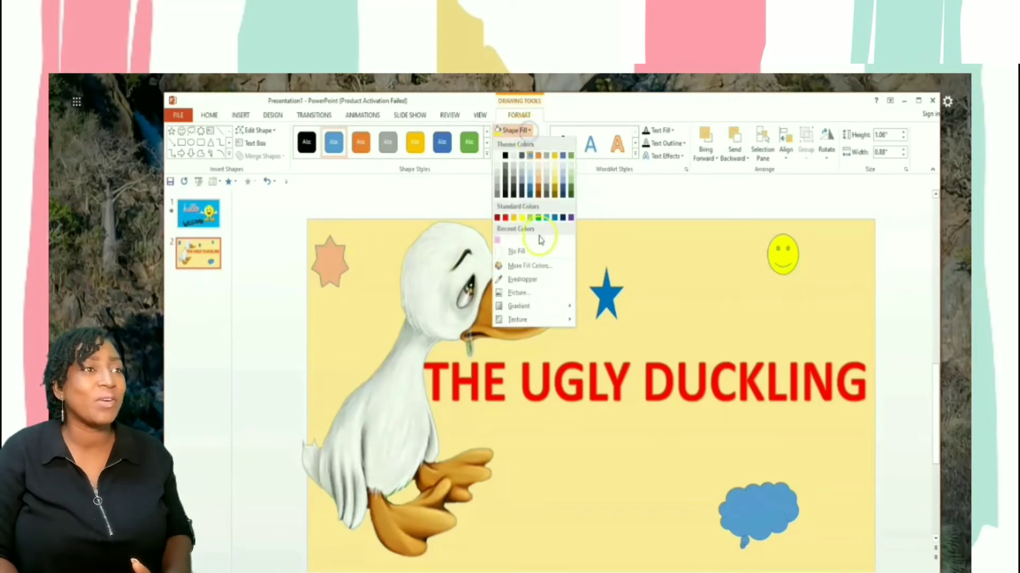
pyautogui.click(537, 192)
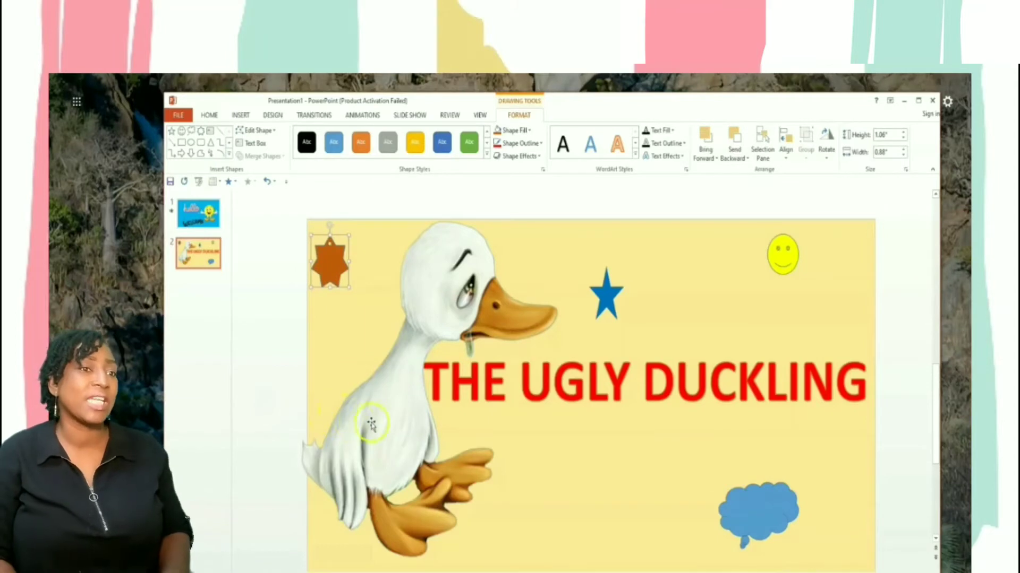
# Move the yellow smiley face below the title, to the right of the duck's feet.
pyautogui.click(612, 317)
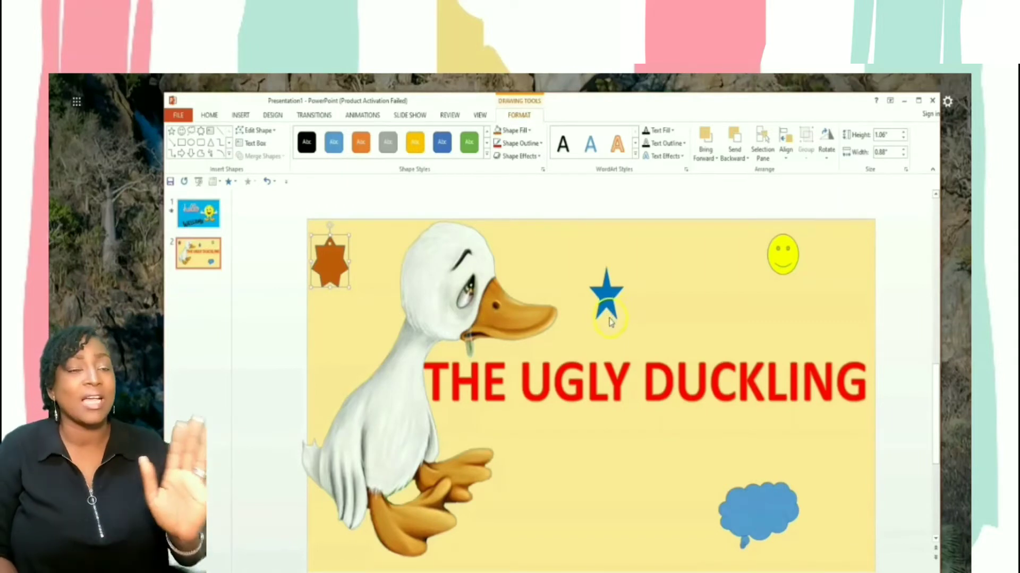
pyautogui.moveTo(781, 259); pyautogui.dragTo(579, 481)
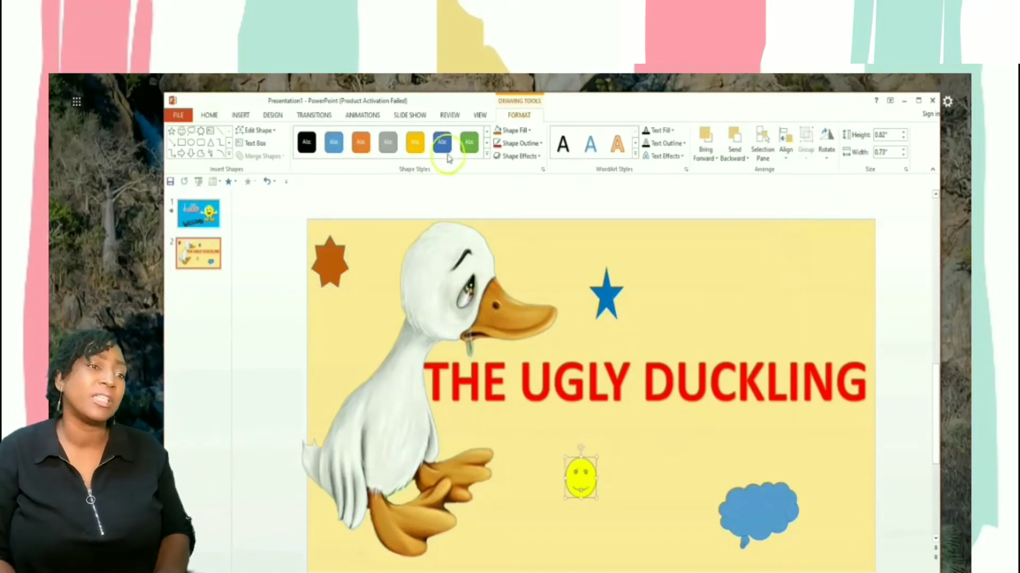
# Draw an oval about 2.4" high and 2.63" wide and position it overlapping the slide's upper-right corner.
pyautogui.click(240, 116)
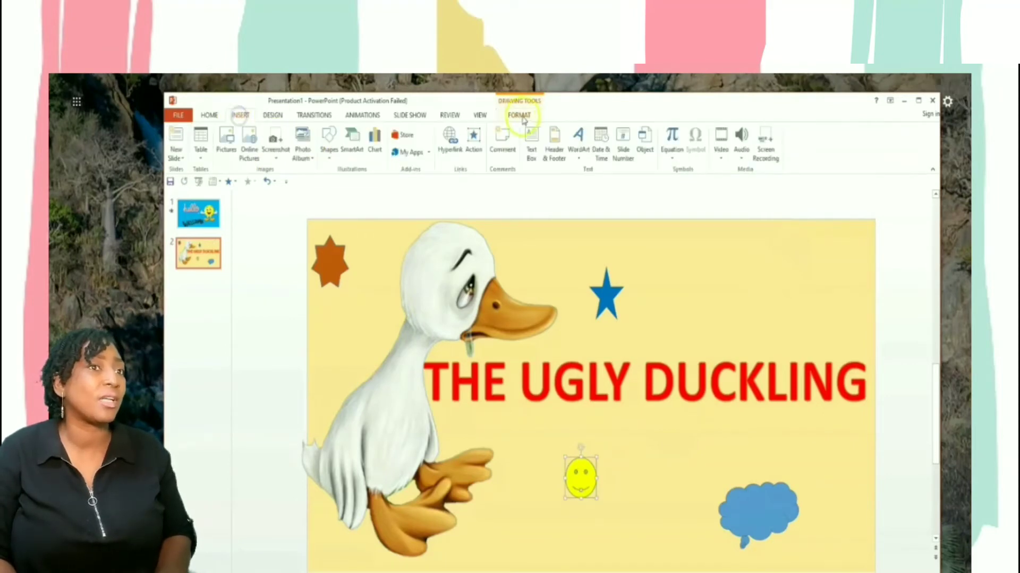
pyautogui.click(326, 155)
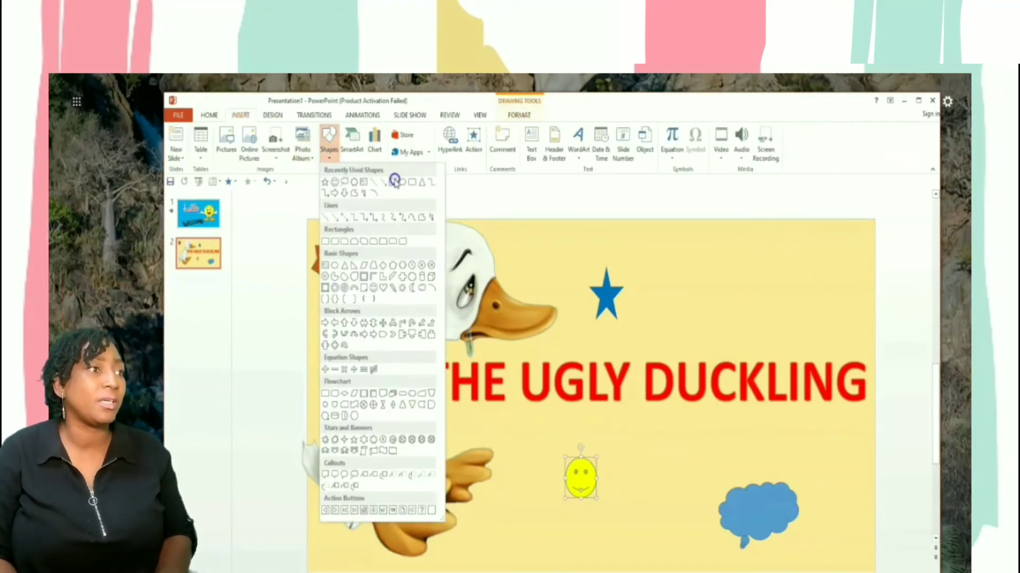
pyautogui.click(400, 184)
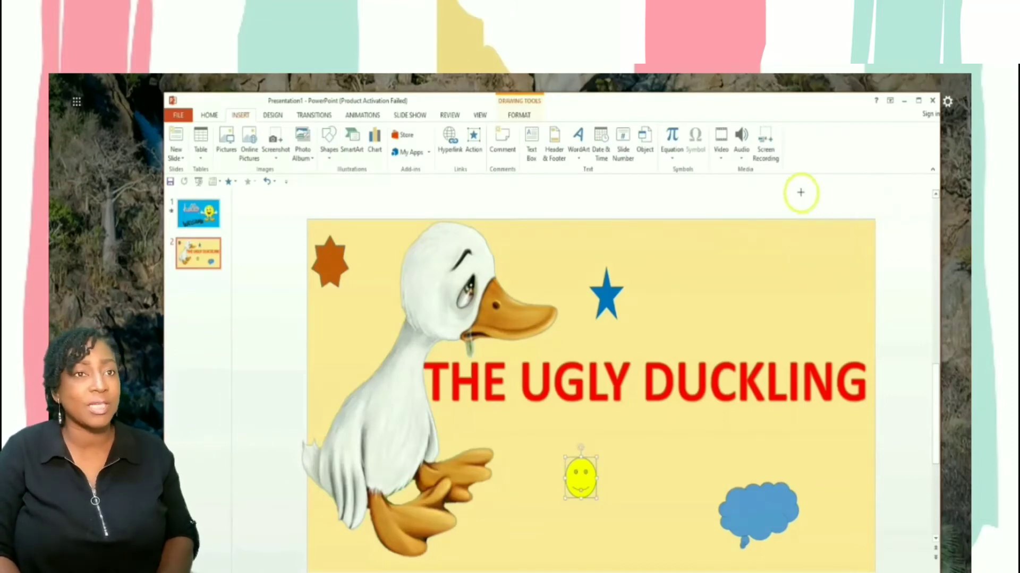
pyautogui.moveTo(799, 191); pyautogui.dragTo(911, 312)
pyautogui.moveTo(860, 258); pyautogui.dragTo(869, 248)
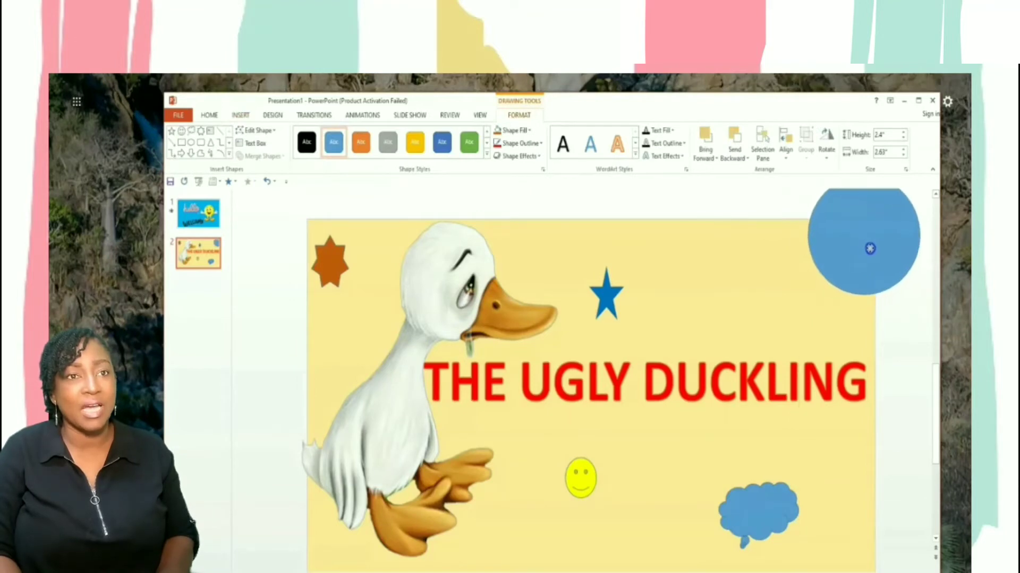
# Set both the fill and the outline of the large corner oval to the recently used pink.
pyautogui.click(526, 131)
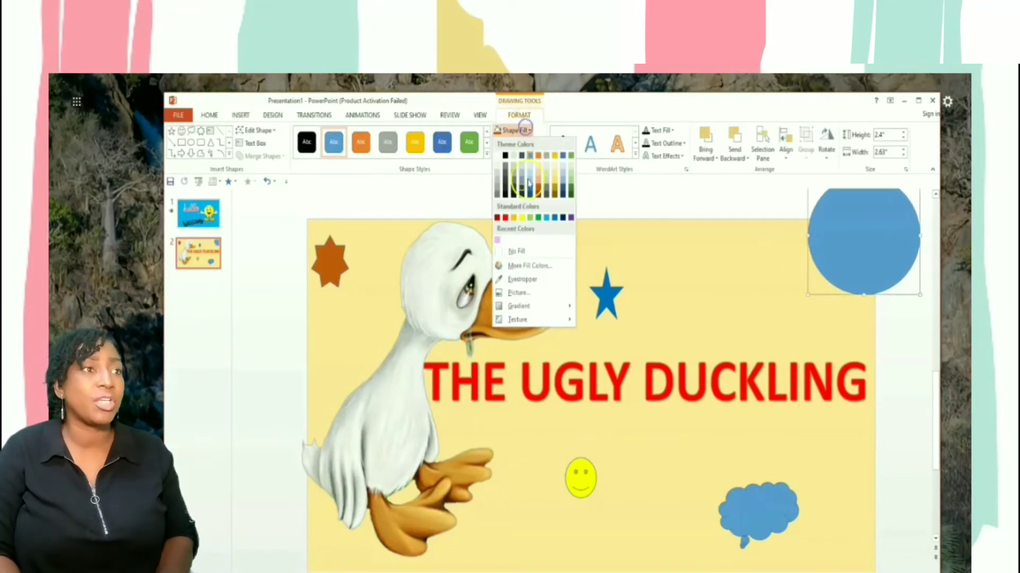
pyautogui.click(497, 240)
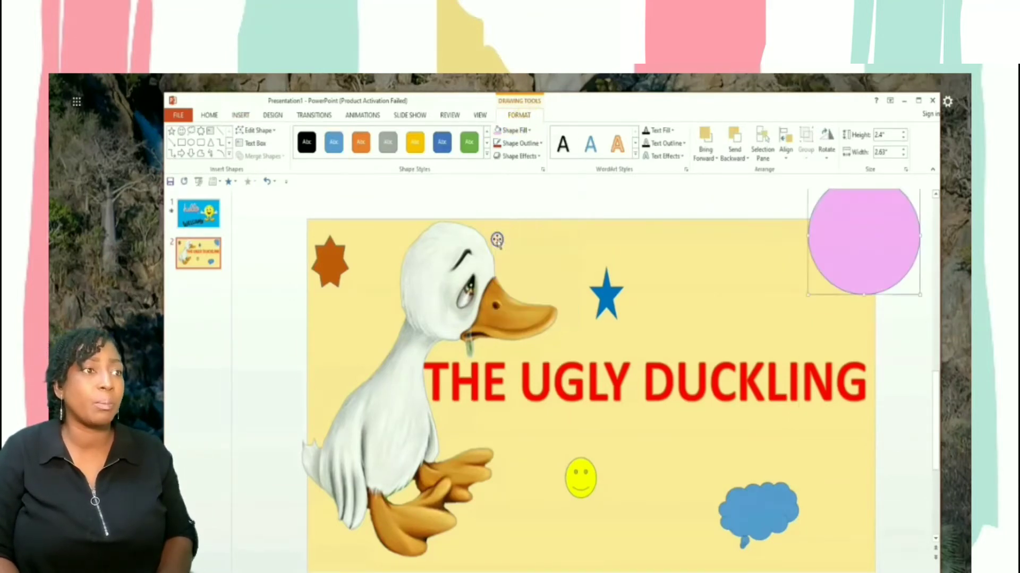
pyautogui.click(530, 143)
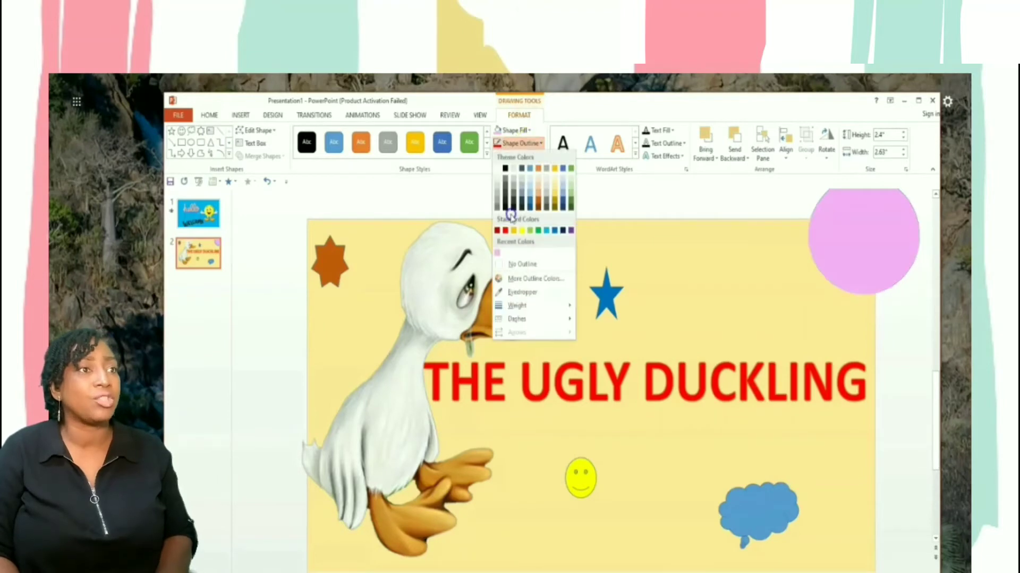
pyautogui.click(496, 256)
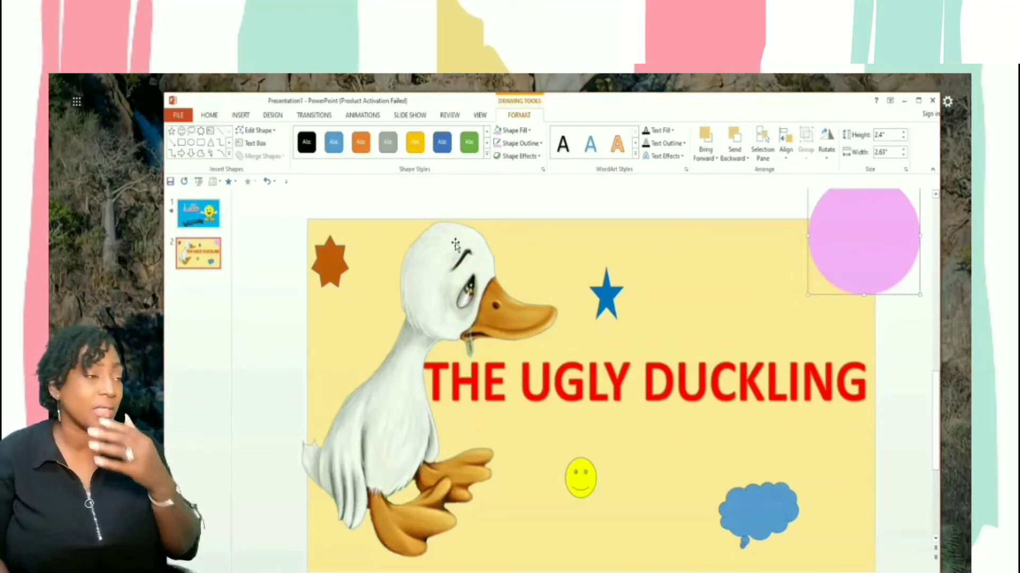
# Add a blank third slide and insert the book cover picture "A," from the Ugly duckling folder.
pyautogui.click(219, 183)
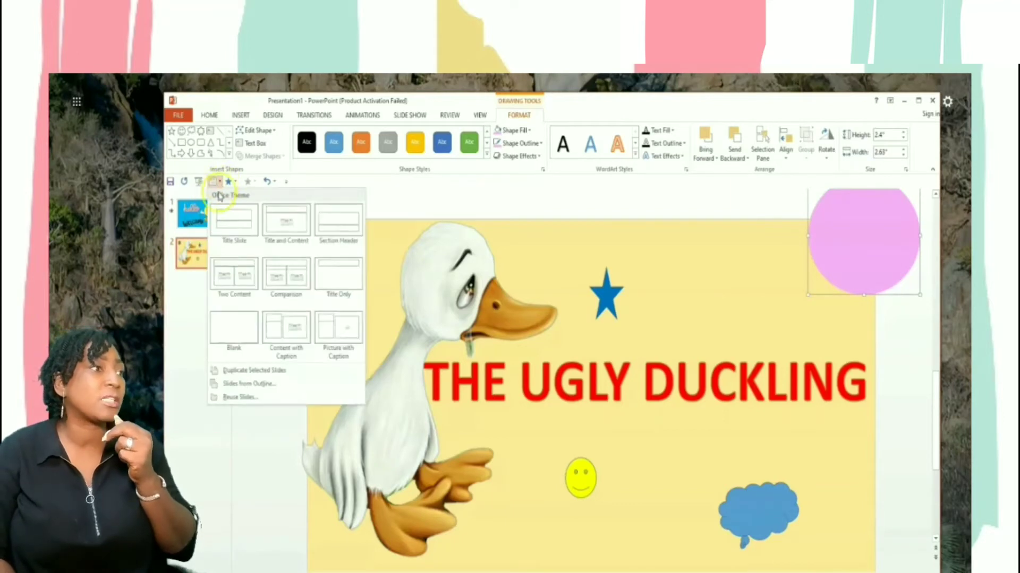
pyautogui.click(238, 329)
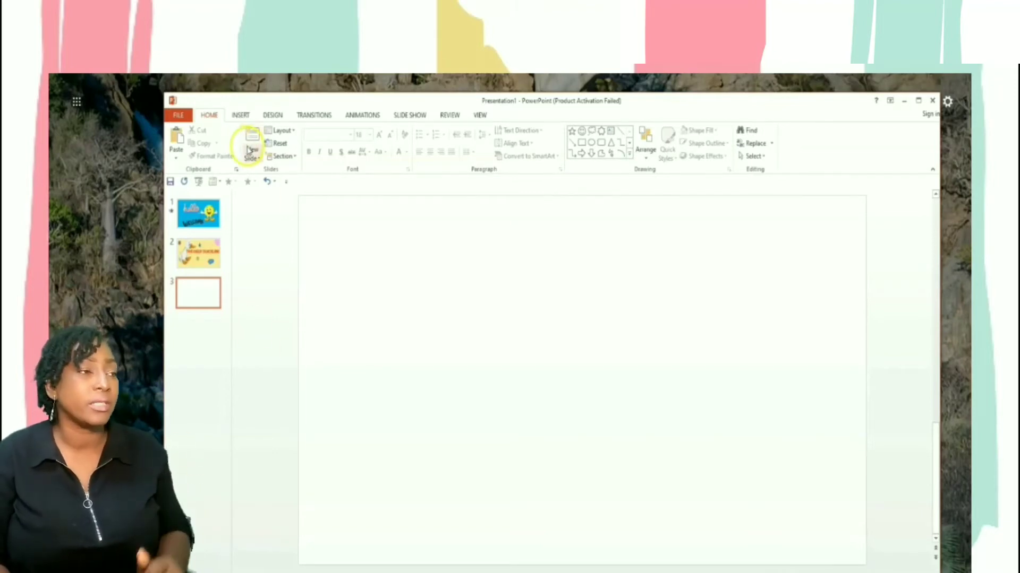
pyautogui.click(241, 115)
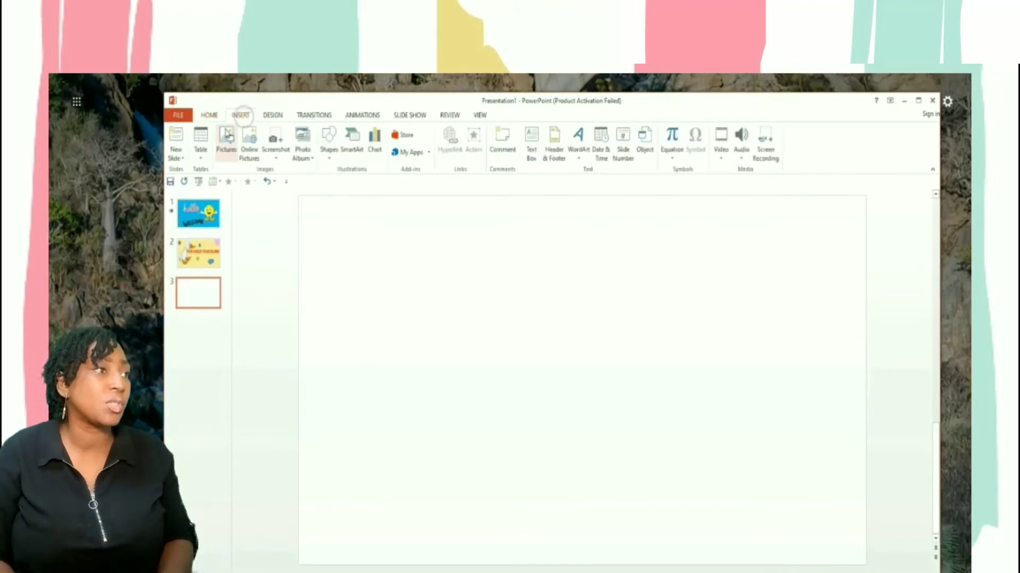
pyautogui.click(226, 136)
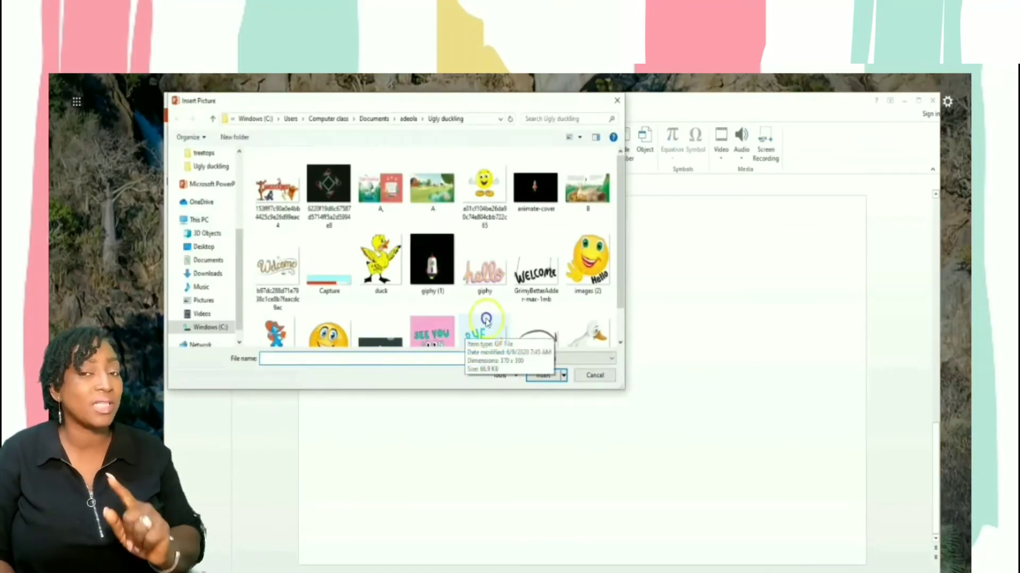
pyautogui.click(380, 191)
pyautogui.doubleClick(382, 194)
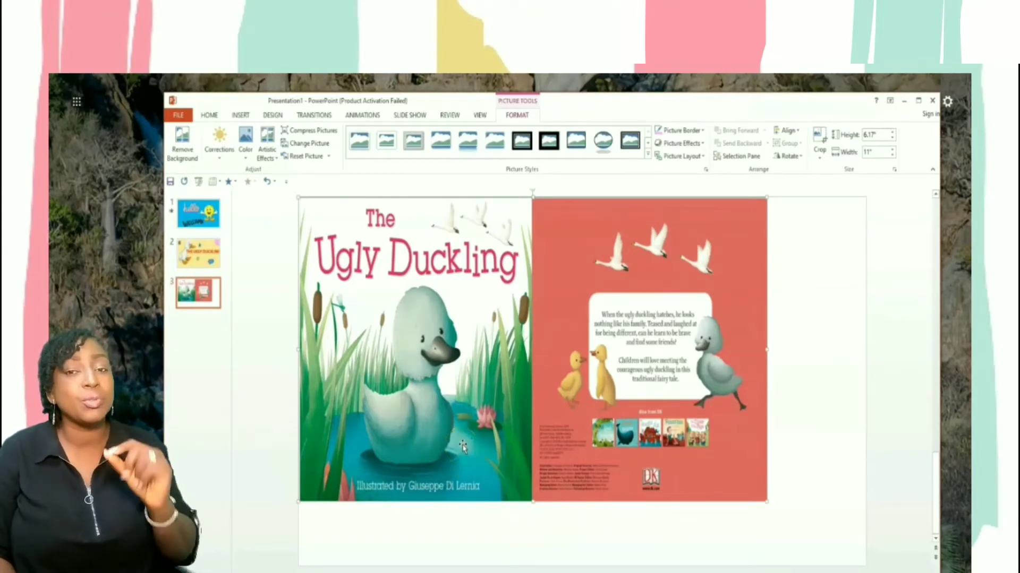
# Open the background formatting options for the book cover slide.
pyautogui.click(807, 274)
pyautogui.rightClick(808, 272)
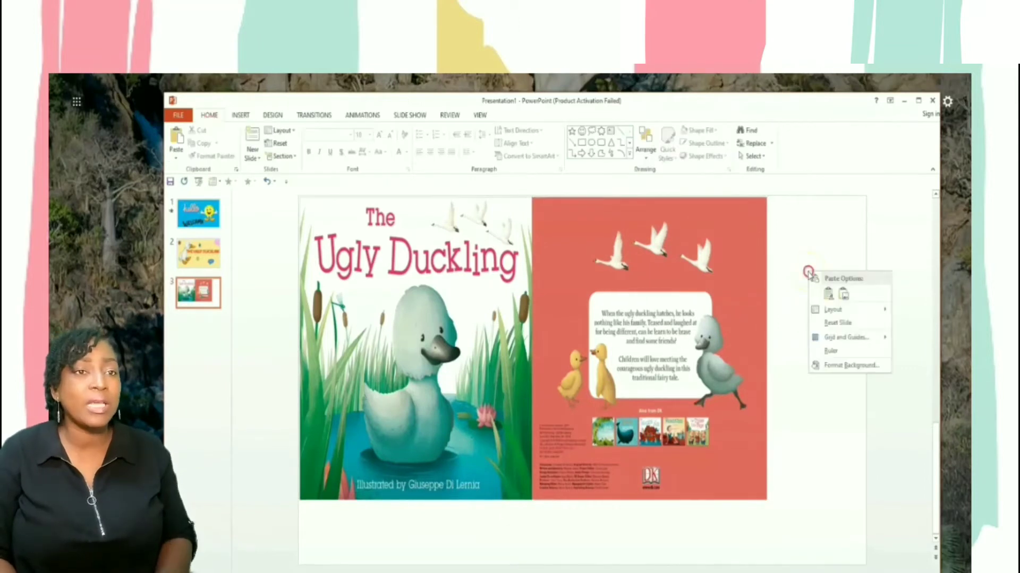
pyautogui.click(849, 369)
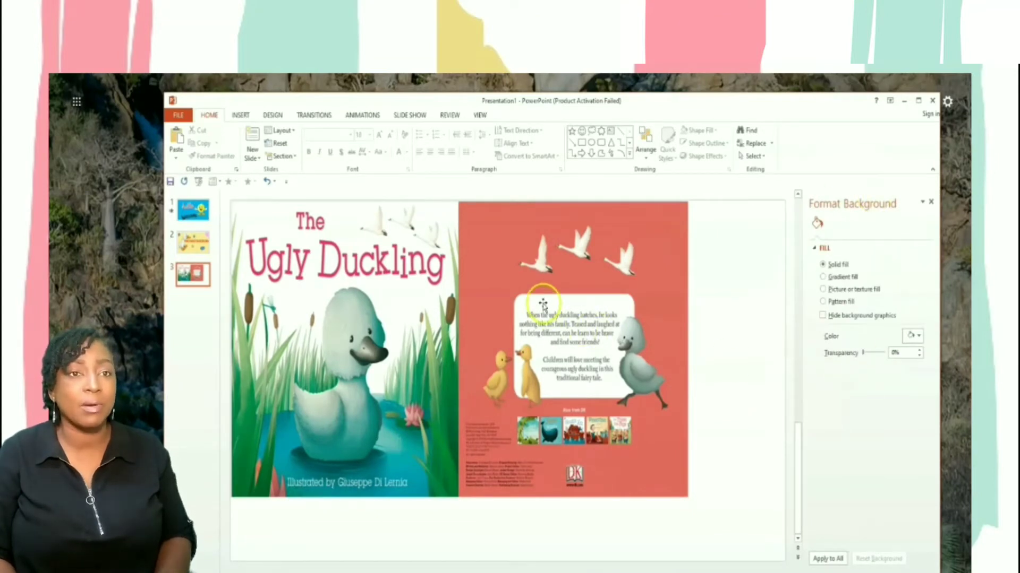
# Copy the book cover picture to the clipboard and delete it from the slide.
pyautogui.click(543, 304)
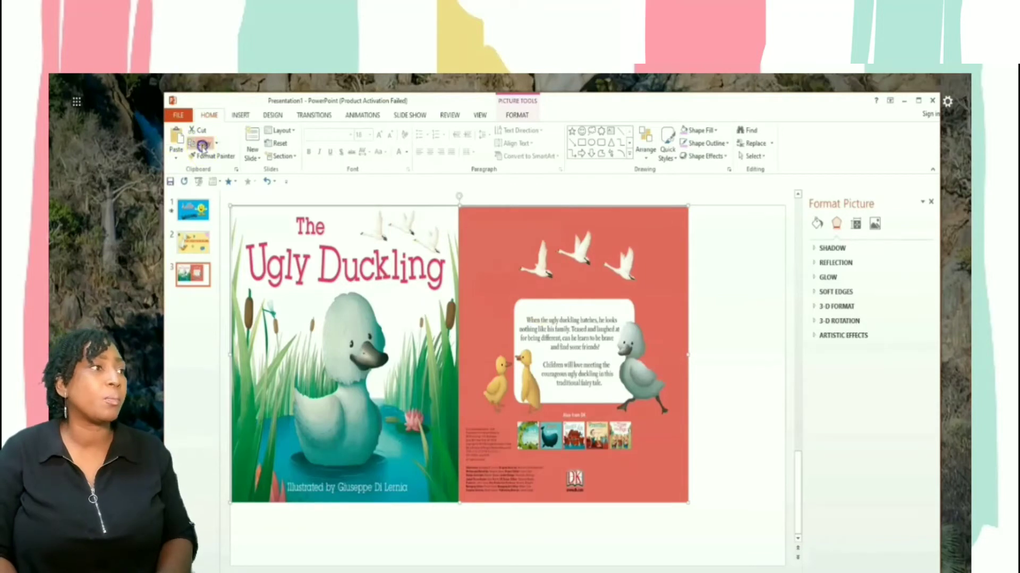
pyautogui.click(739, 260)
pyautogui.click(642, 286)
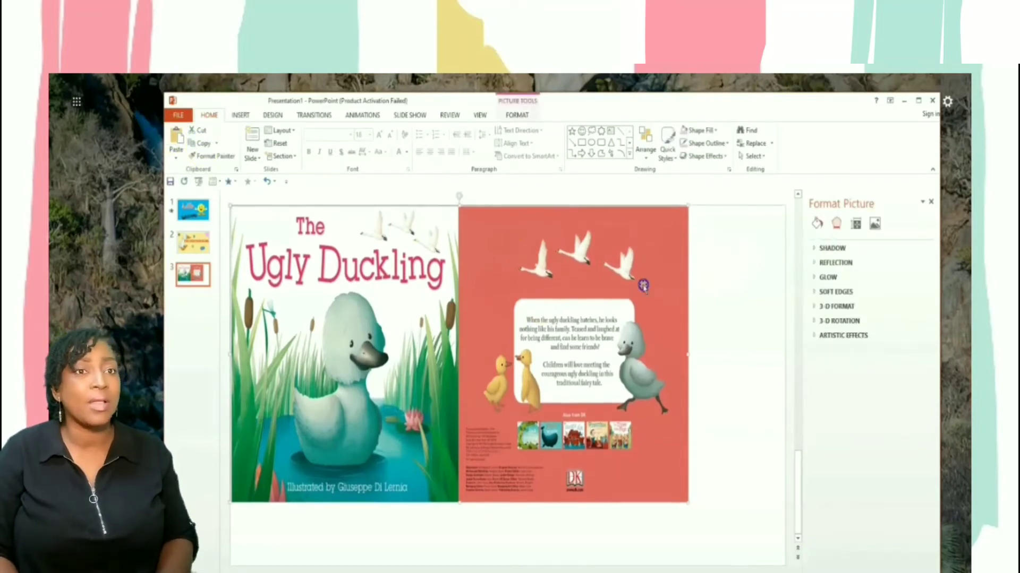
pyautogui.press('Delete')
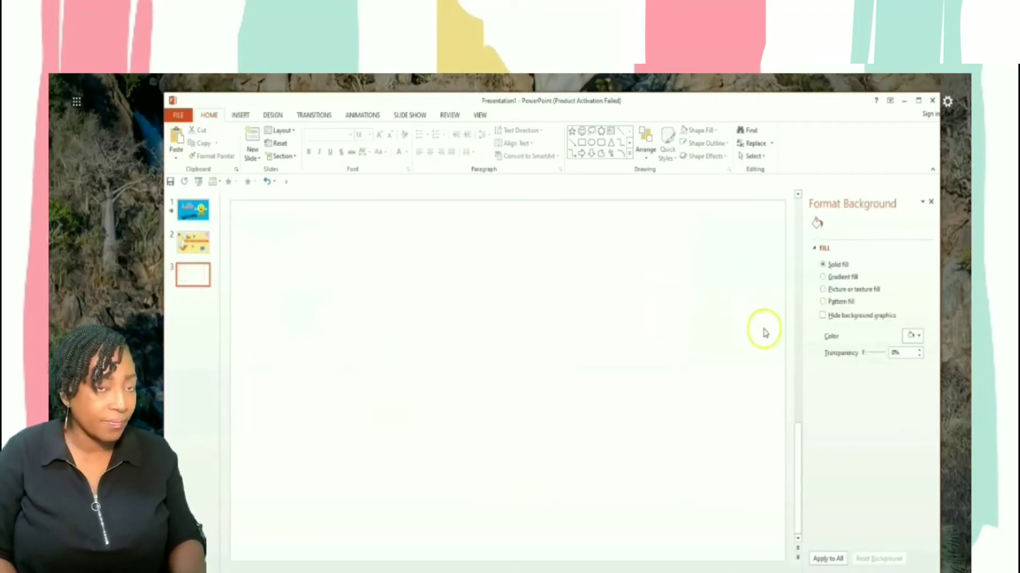
# Set the slide background to a picture fill using the book cover from the clipboard.
pyautogui.click(823, 290)
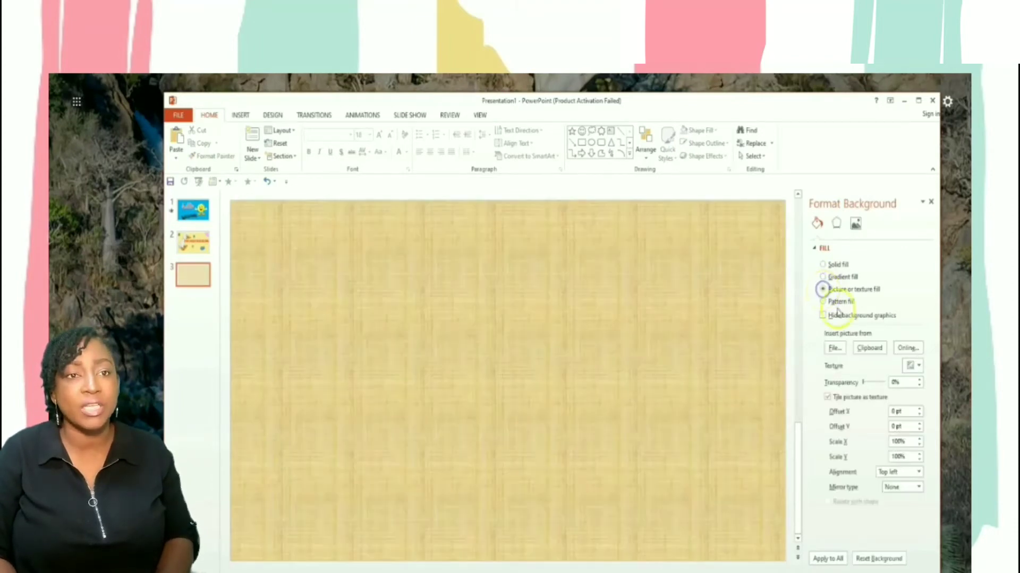
pyautogui.click(875, 351)
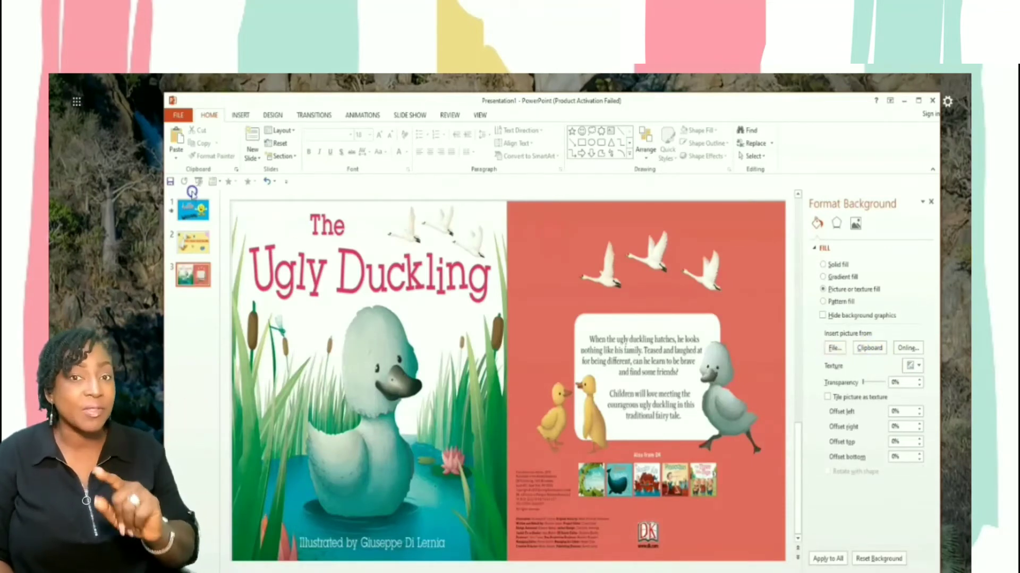
# Add a blank fourth slide after the book cover slide.
pyautogui.click(221, 184)
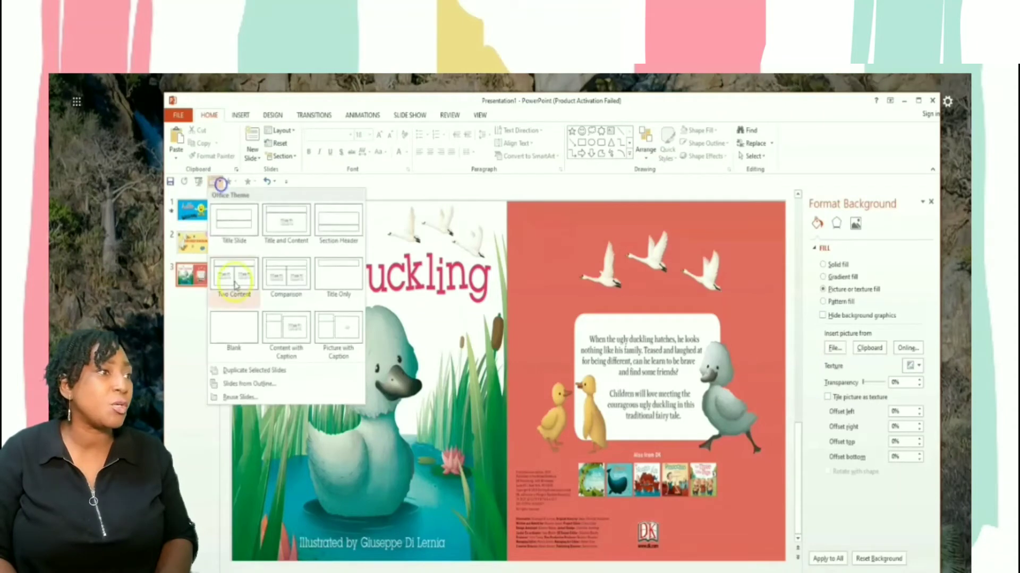
pyautogui.click(233, 320)
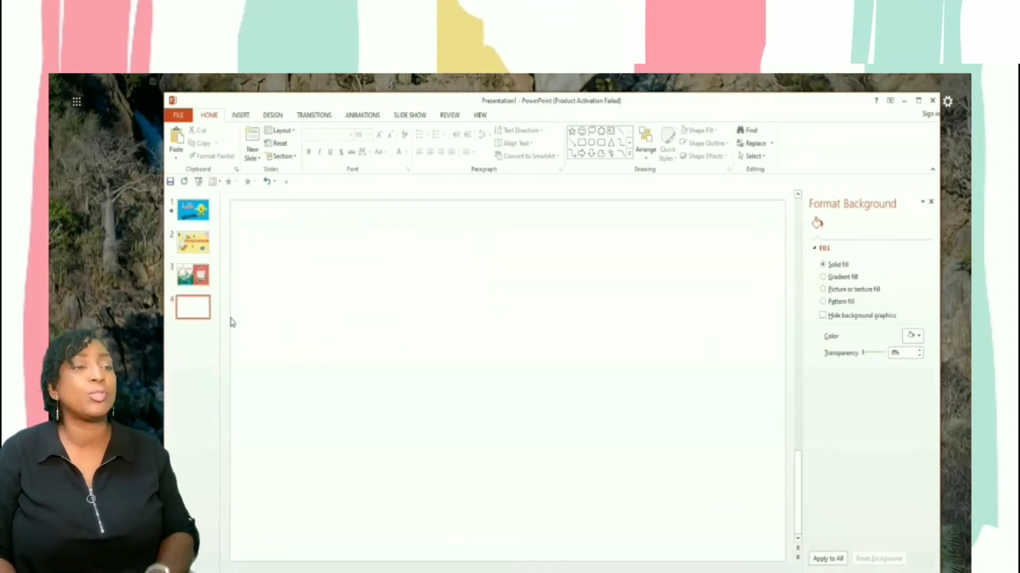
# Set the fourth slide's background to a picture fill using the file A from the Ugly duckling folder.
pyautogui.click(823, 291)
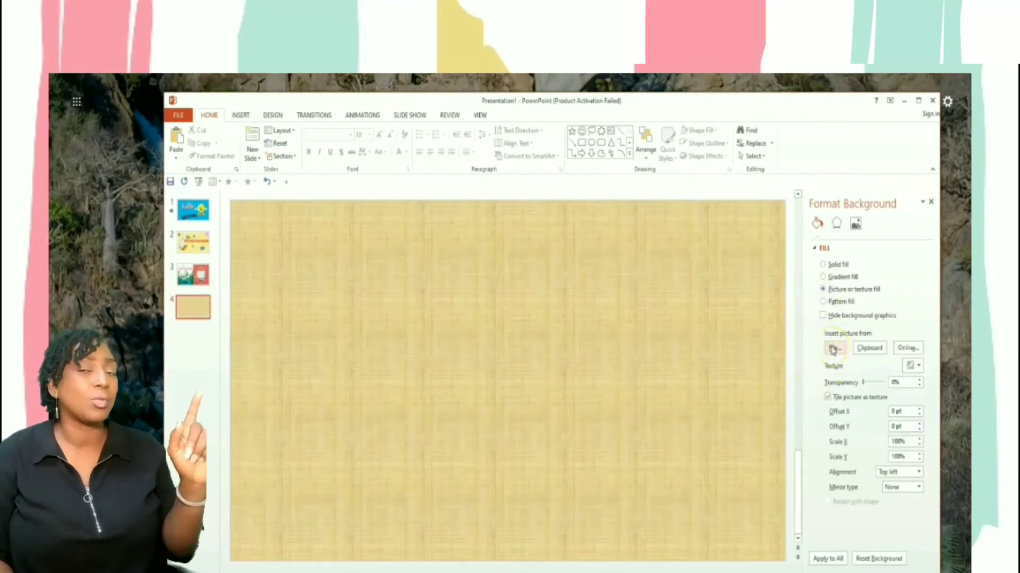
pyautogui.click(834, 349)
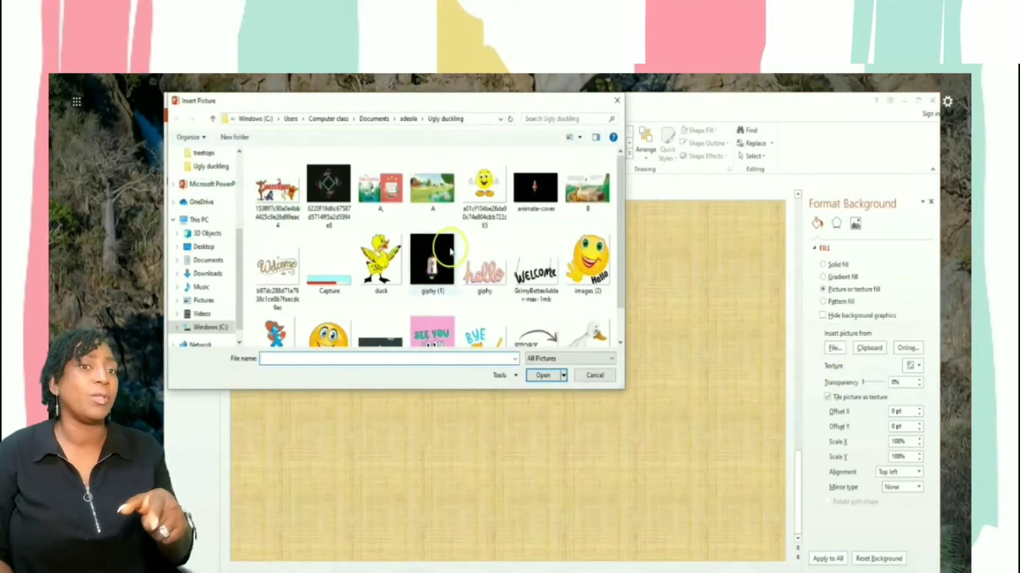
pyautogui.click(431, 191)
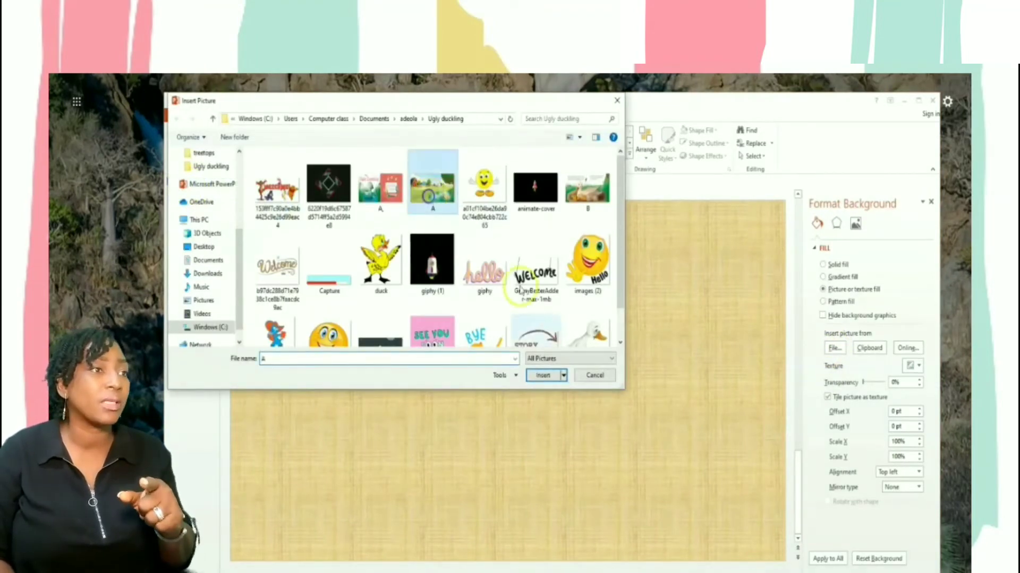
pyautogui.click(539, 374)
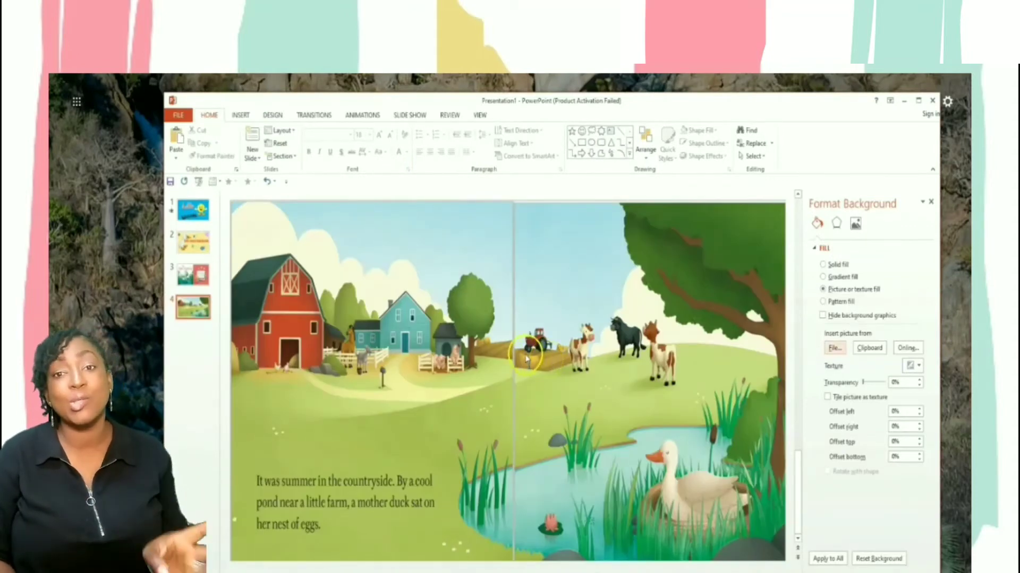
# Add a blank fifth slide and fill its background with the plain light blue texture.
pyautogui.click(216, 181)
pyautogui.click(228, 333)
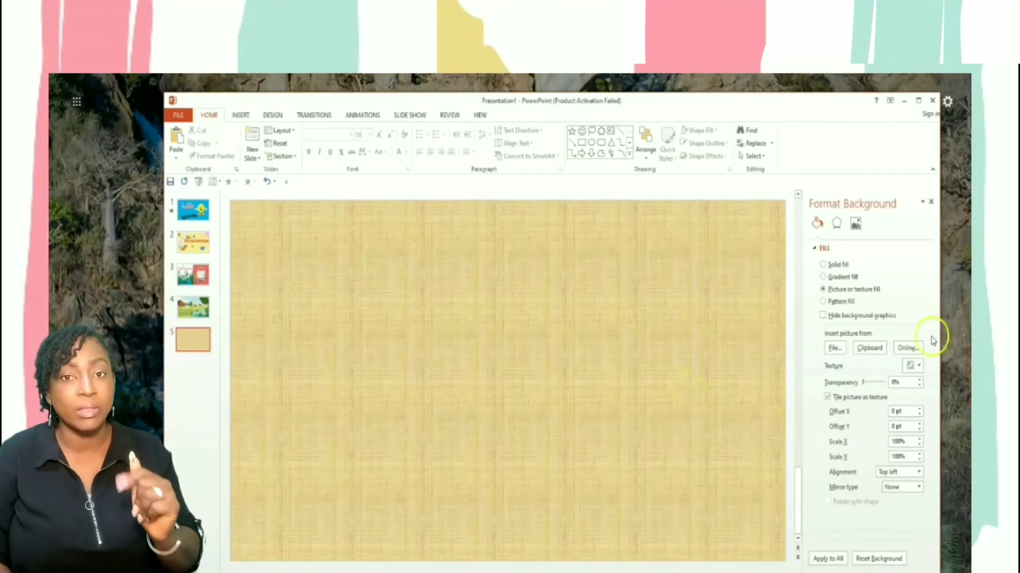
pyautogui.click(919, 368)
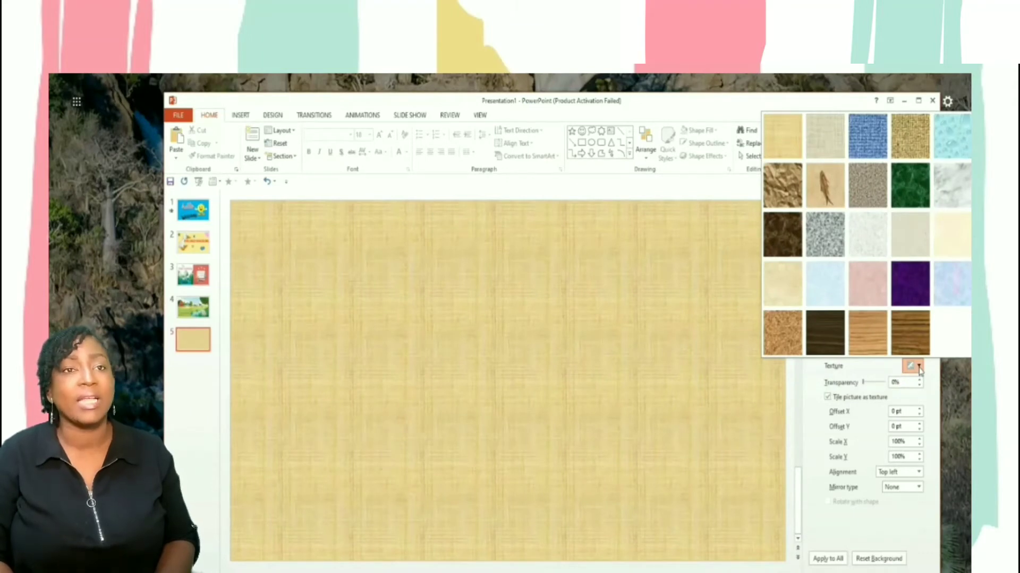
pyautogui.click(833, 290)
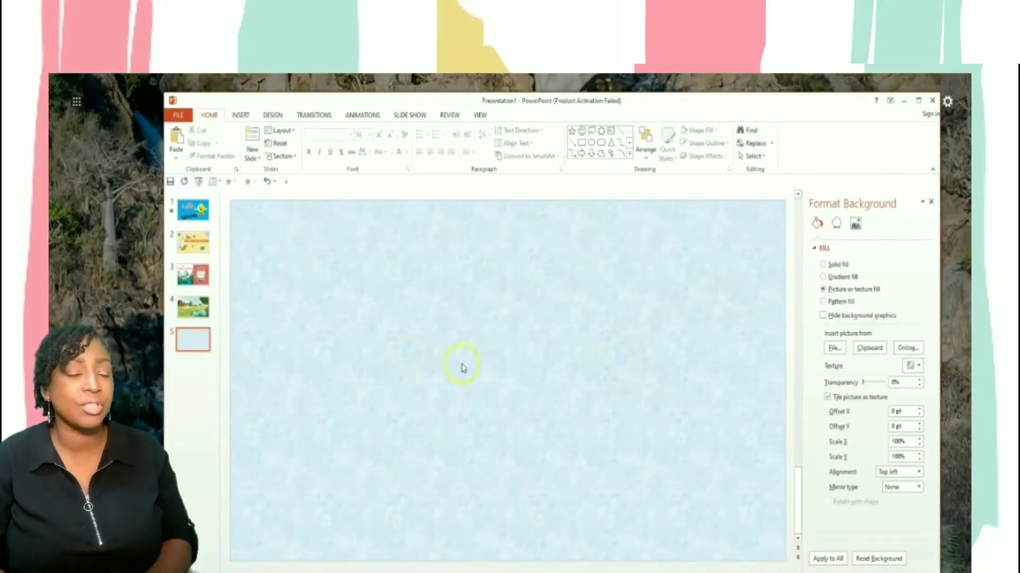
# Insert the duck picture on the fifth slide, enlarge it to about 7.24" by 6.95" and place it on the slide's left half.
pyautogui.click(240, 115)
pyautogui.click(228, 136)
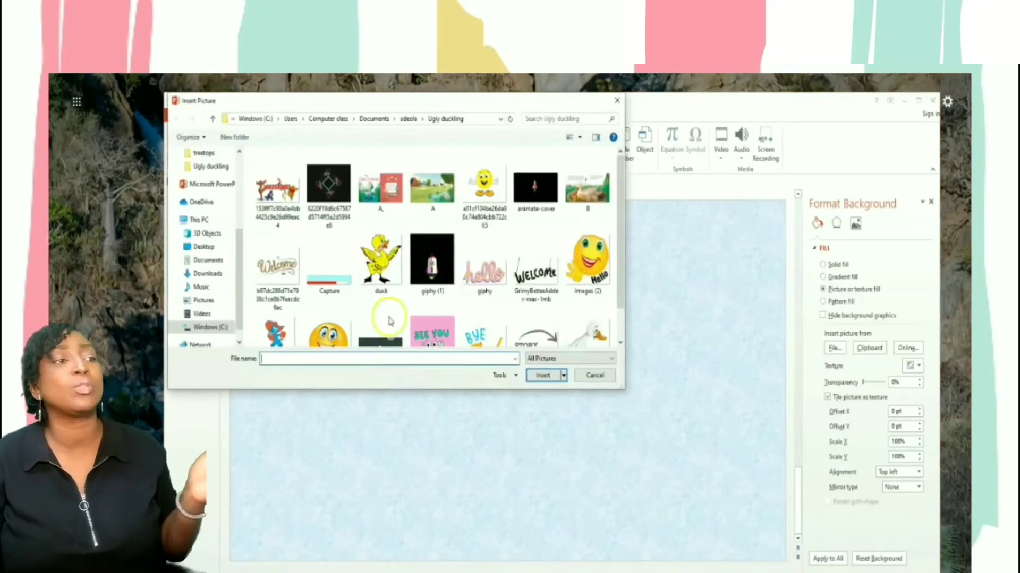
pyautogui.moveTo(623, 240); pyautogui.dragTo(610, 285)
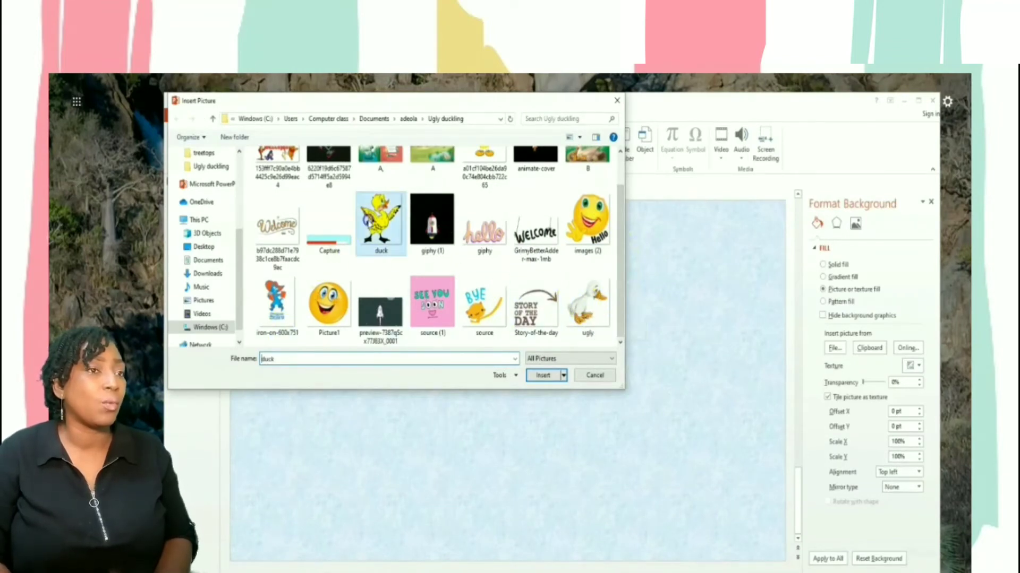
pyautogui.doubleClick(368, 221)
pyautogui.moveTo(497, 361); pyautogui.dragTo(378, 330)
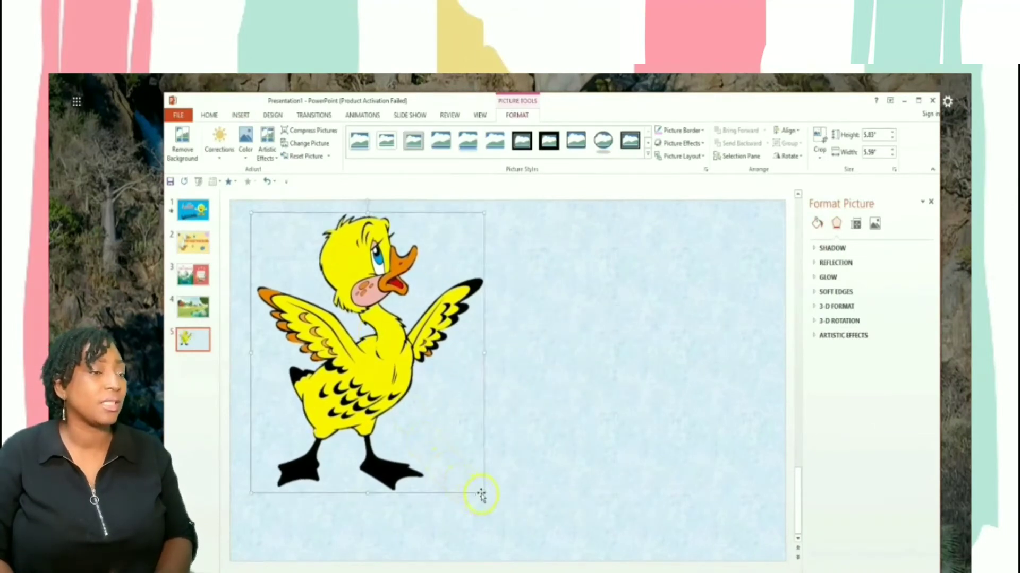
pyautogui.moveTo(483, 492); pyautogui.dragTo(520, 559)
pyautogui.moveTo(417, 425)
pyautogui.mouseDown()
pyautogui.moveTo(414, 413)
pyautogui.moveTo(406, 420)
pyautogui.mouseUp()
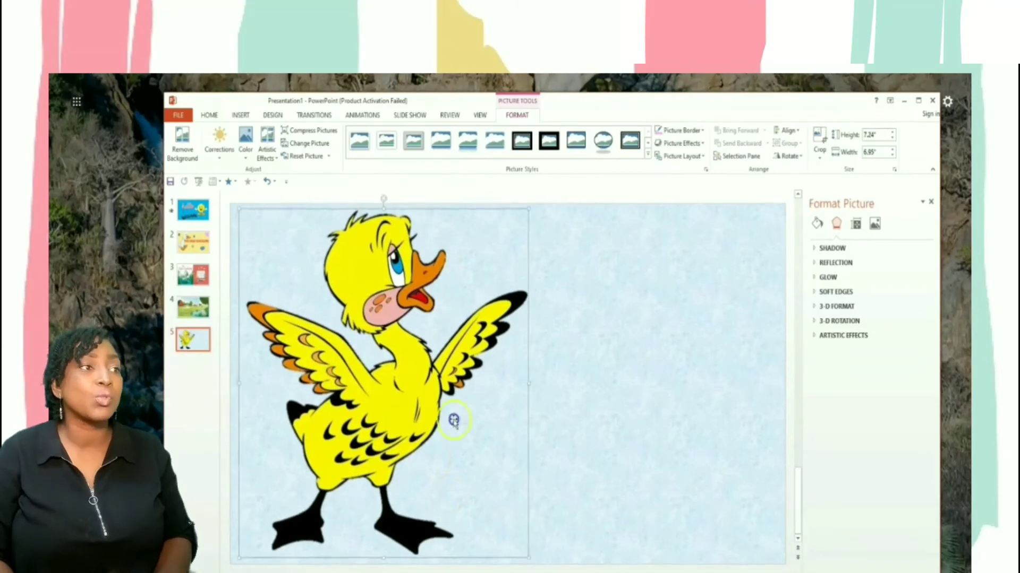
pyautogui.click(583, 375)
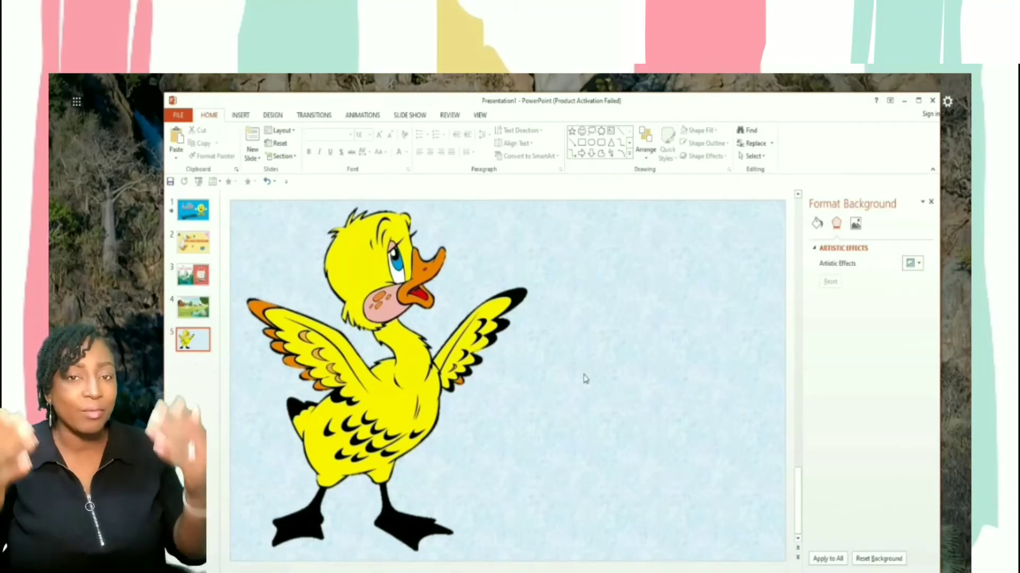
# Add plain black WordArt reading "TELL ME ABOUT UGLY DUCKLING" to the fifth slide.
pyautogui.click(236, 116)
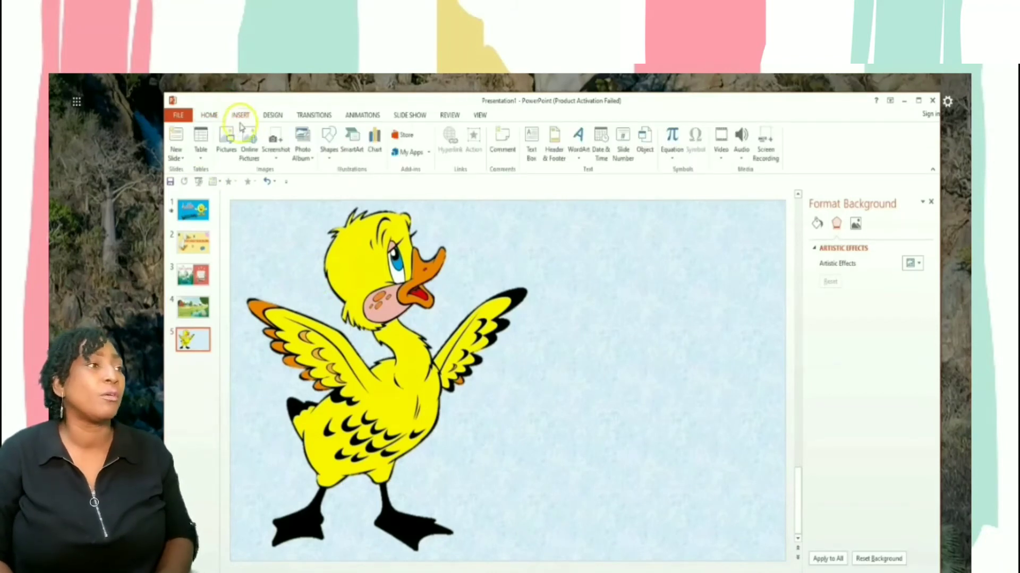
pyautogui.click(579, 151)
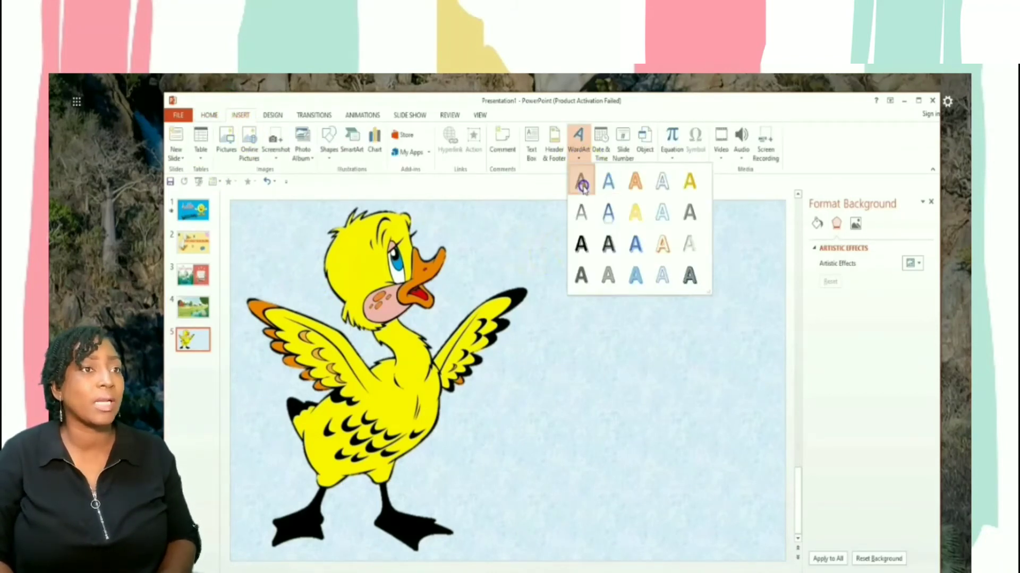
pyautogui.click(581, 182)
pyautogui.write('T')
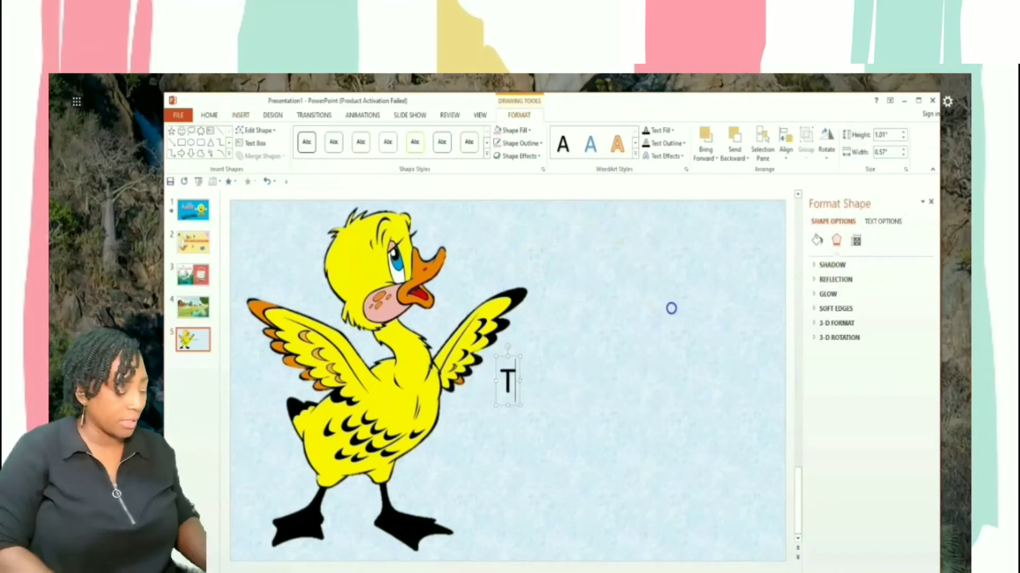
pyautogui.write('ELL ME A')
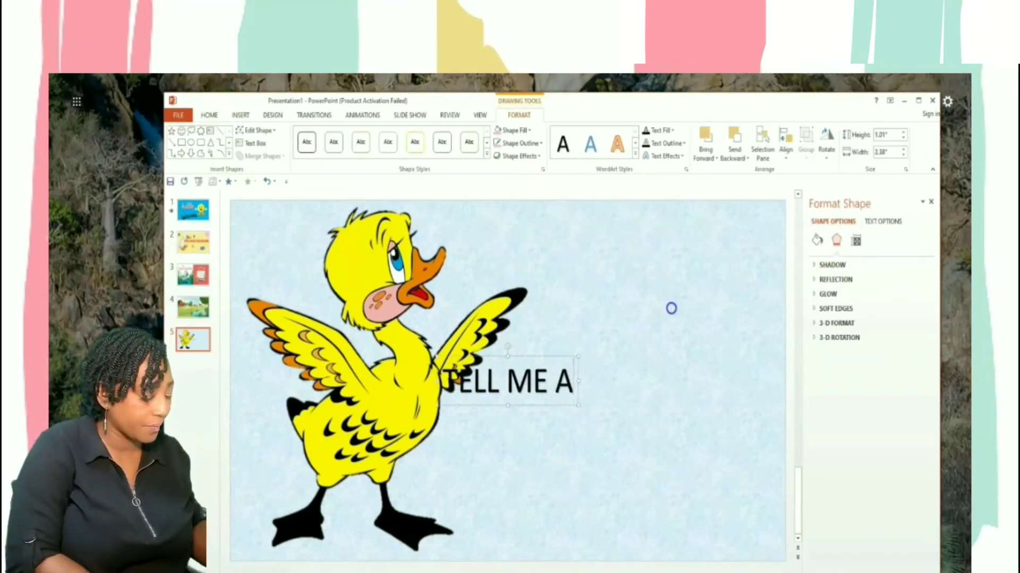
pyautogui.write('BOUT U')
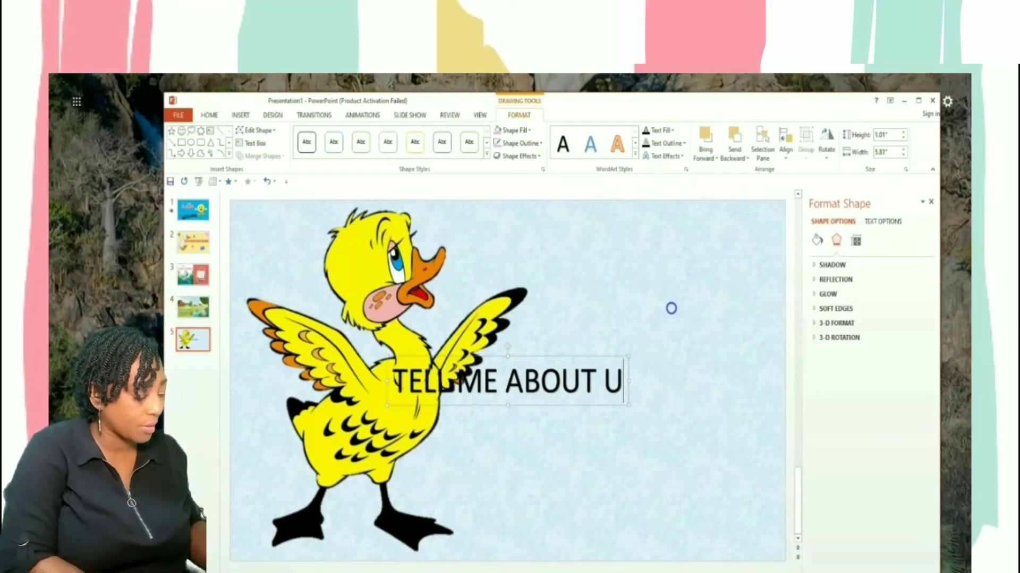
pyautogui.write('GLY ')
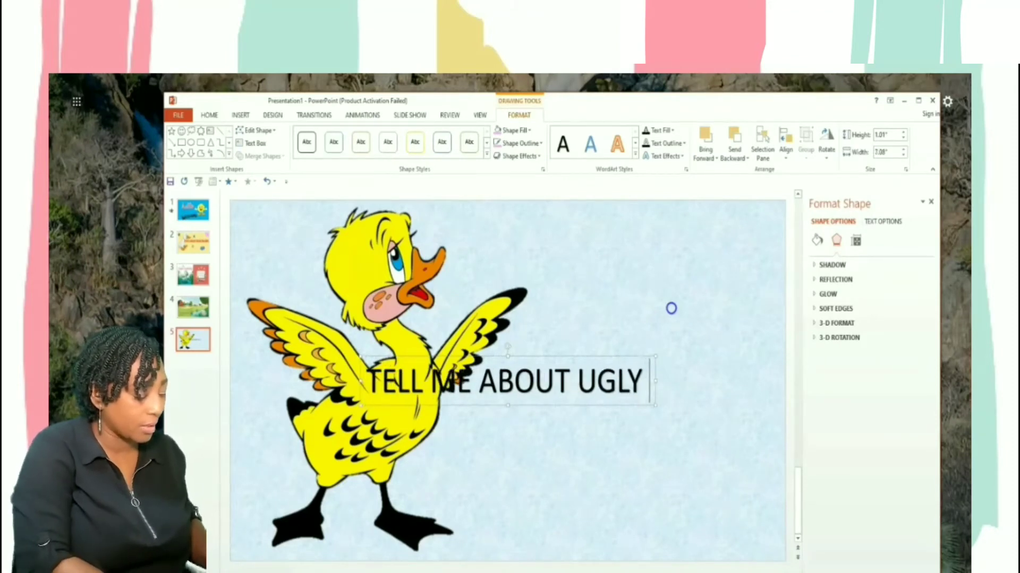
pyautogui.write('DUCKLING')
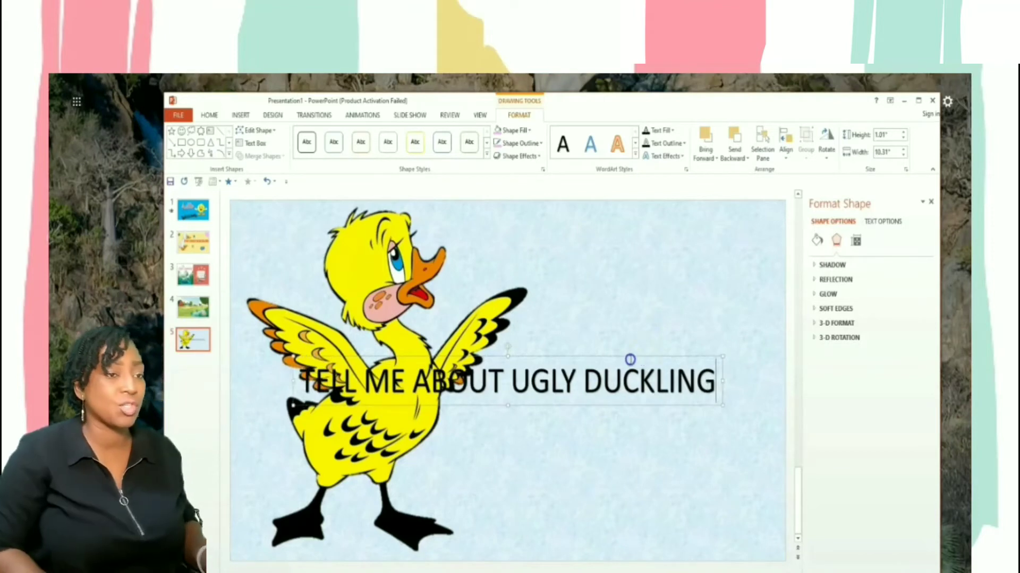
# Break the WordArt into two lines before "UGLY DUCKLING" and move it to the slide's upper right, clear of the duck.
pyautogui.click(503, 387)
pyautogui.press('Return')
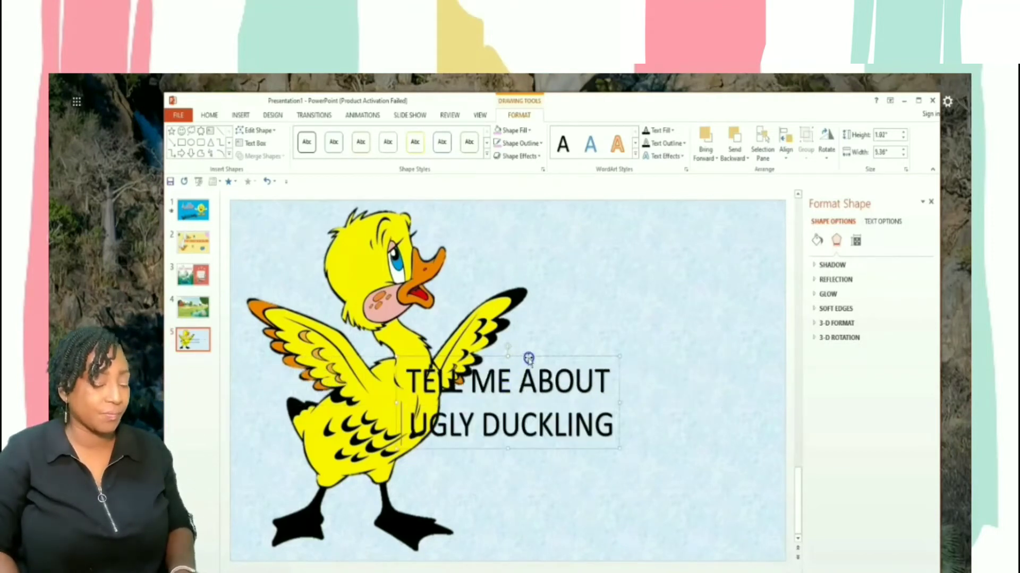
pyautogui.moveTo(528, 355); pyautogui.dragTo(680, 225)
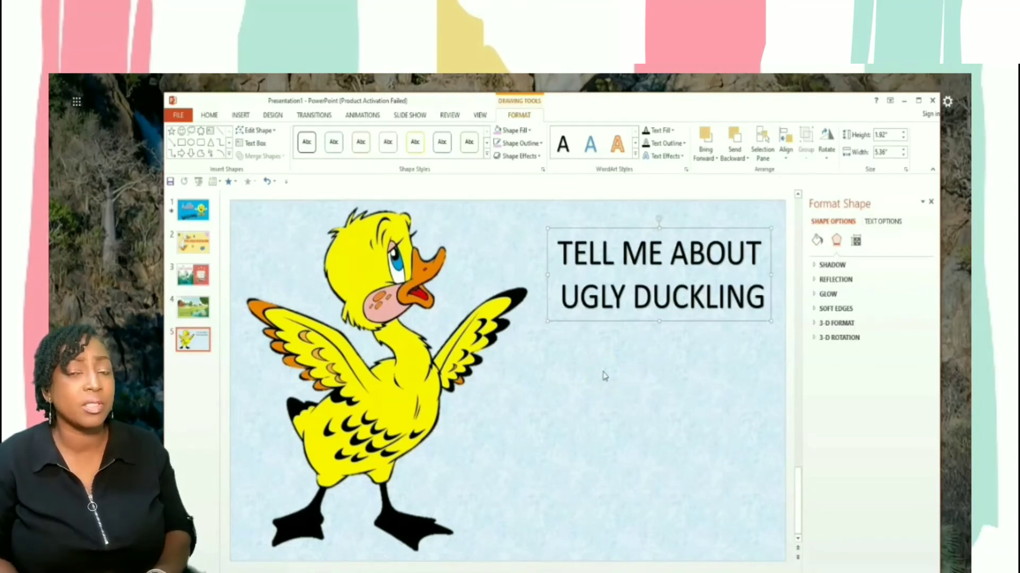
# Add a blank sixth slide and set its background to a picture fill using the duck file.
pyautogui.click(220, 182)
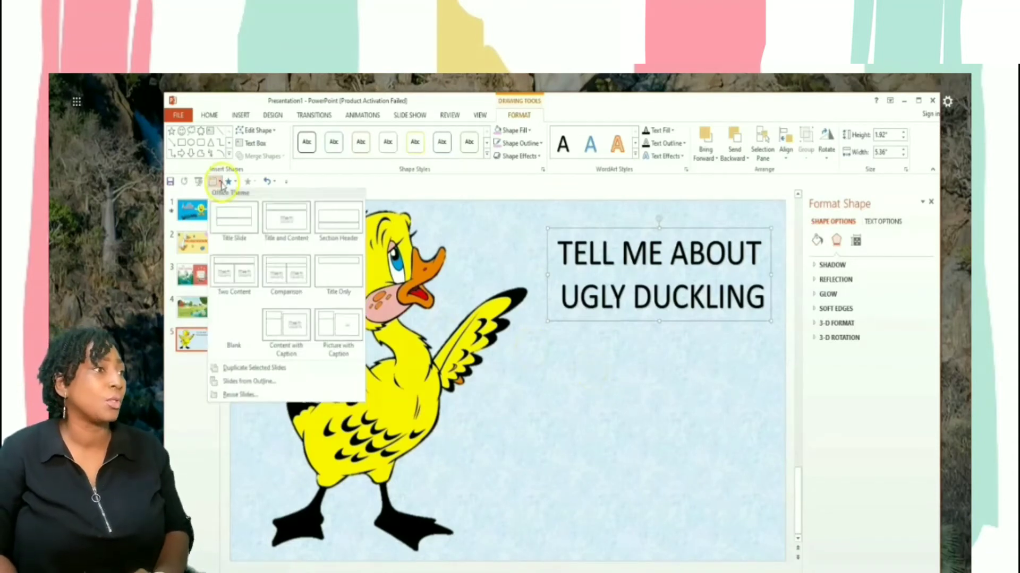
pyautogui.click(223, 328)
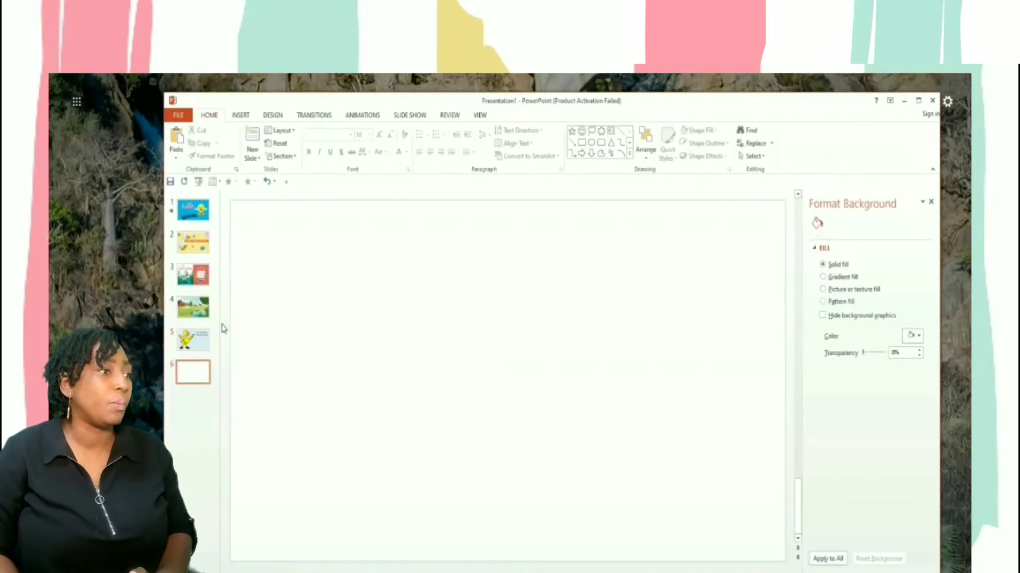
pyautogui.click(837, 289)
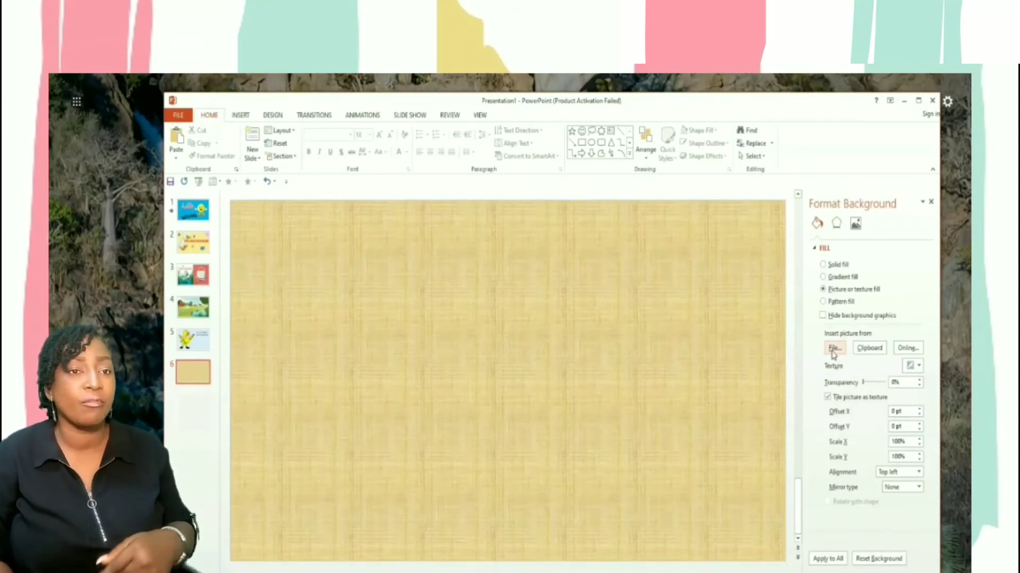
pyautogui.click(833, 348)
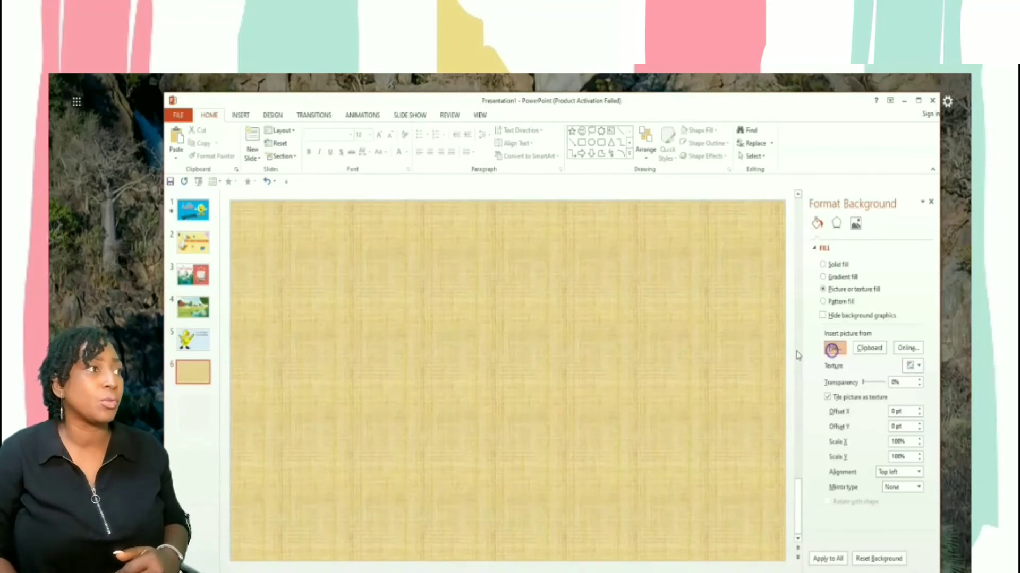
pyautogui.doubleClick(393, 249)
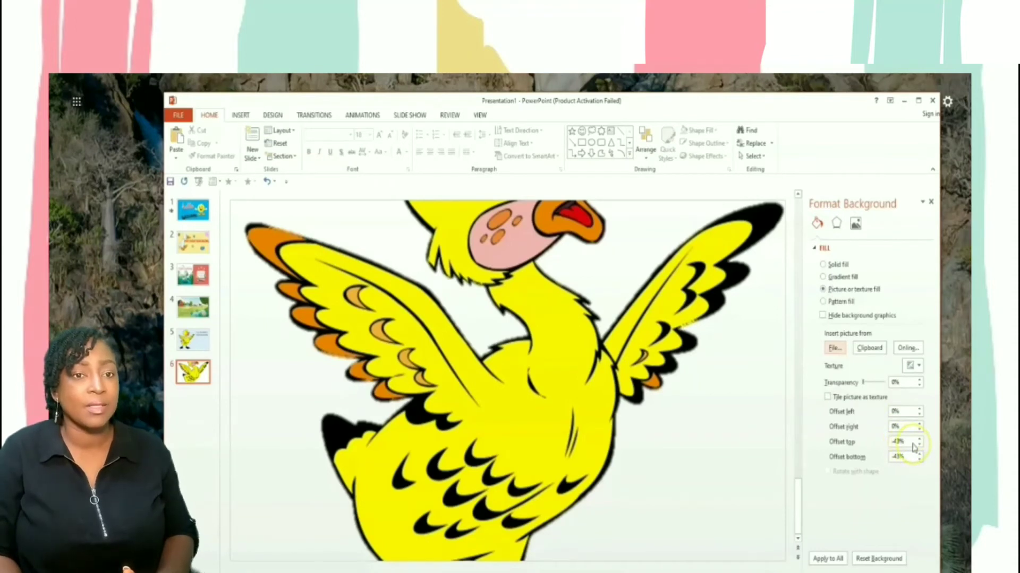
# Set the background picture's top and bottom offsets to 0% and its right offset to 47%.
pyautogui.moveTo(909, 441); pyautogui.dragTo(870, 443)
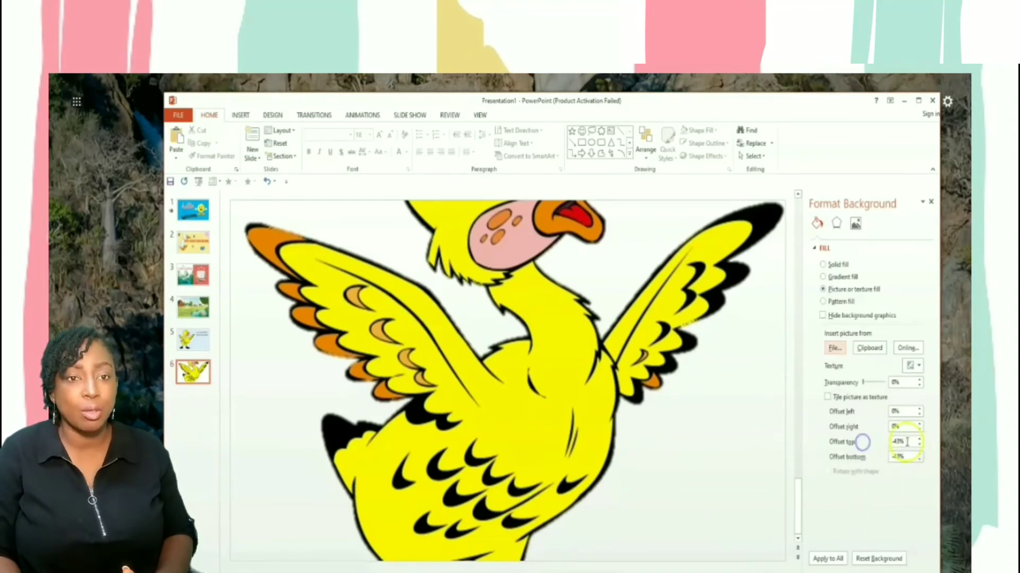
pyautogui.write('0')
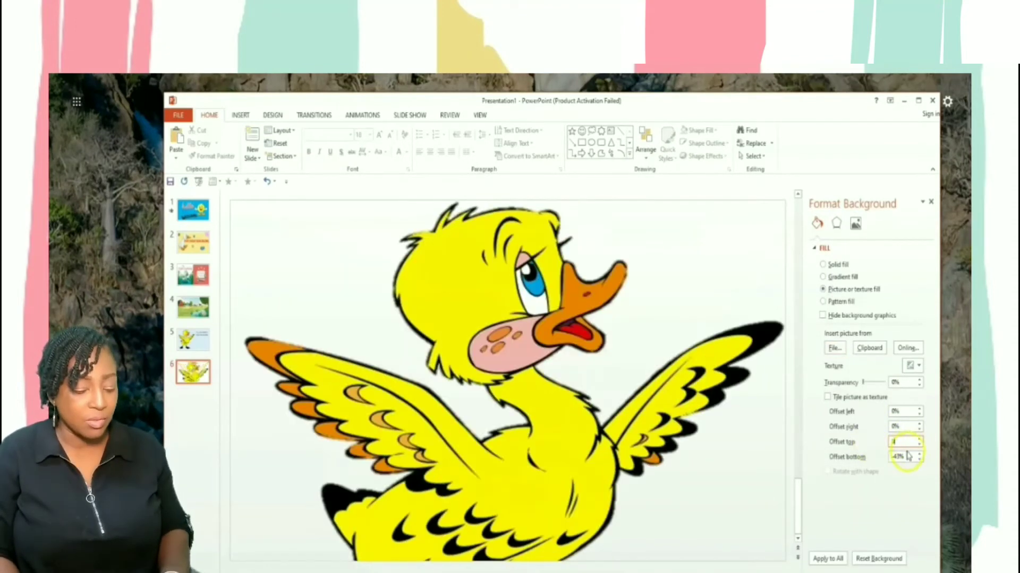
pyautogui.moveTo(908, 456); pyautogui.dragTo(858, 465)
pyautogui.write('0')
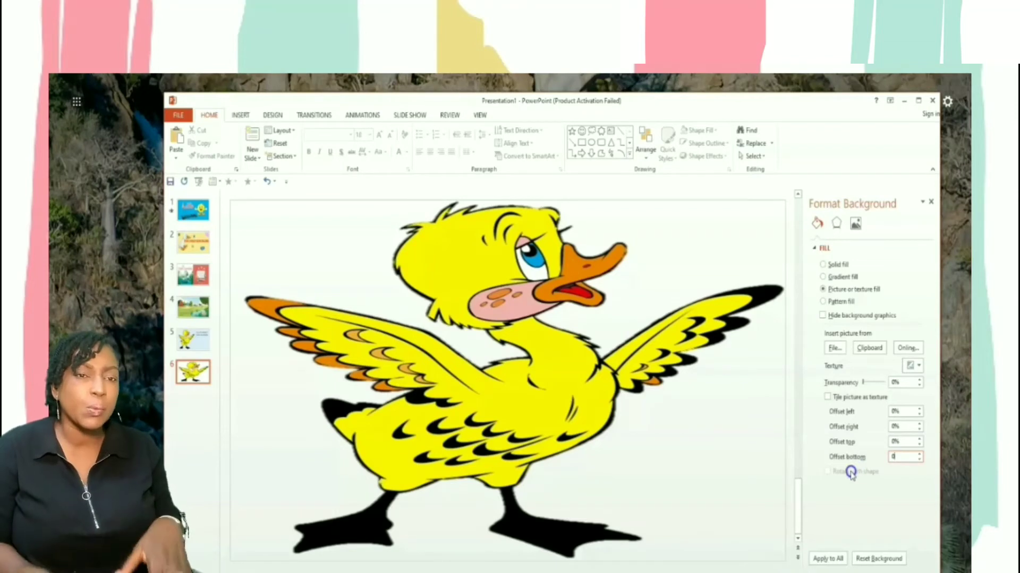
pyautogui.click(920, 426)
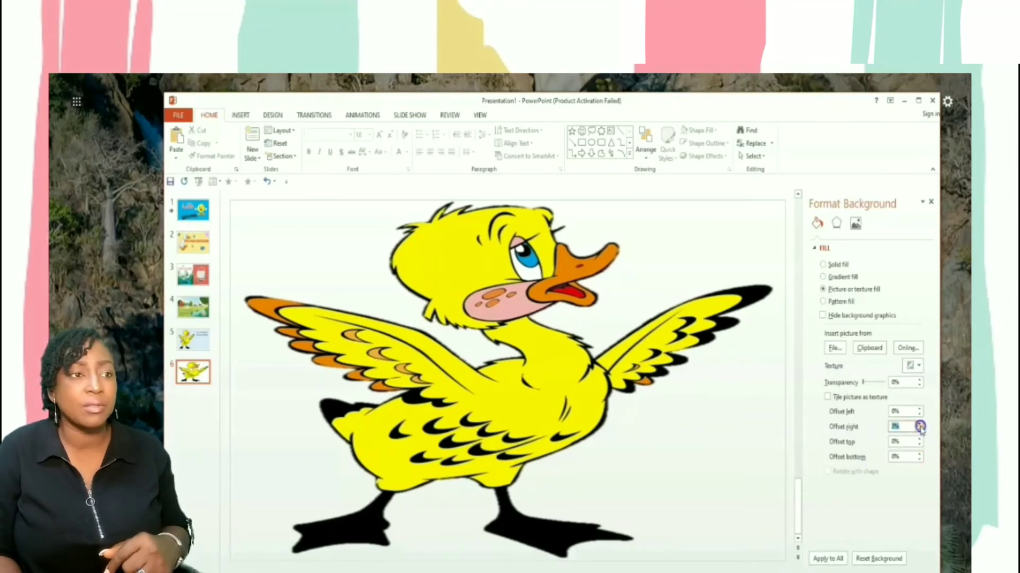
pyautogui.moveTo(919, 427); pyautogui.dragTo(920, 429)
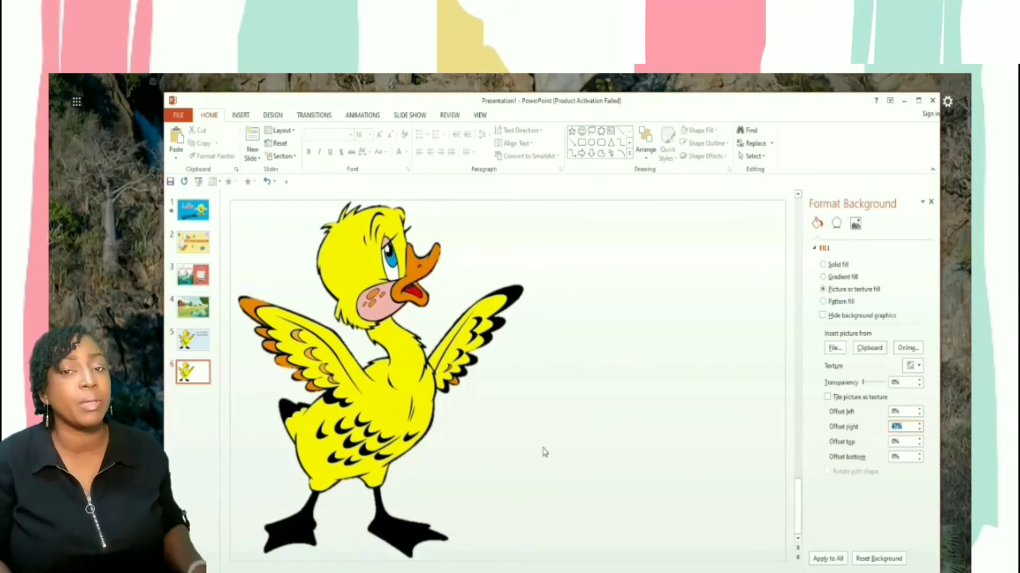
pyautogui.click(442, 403)
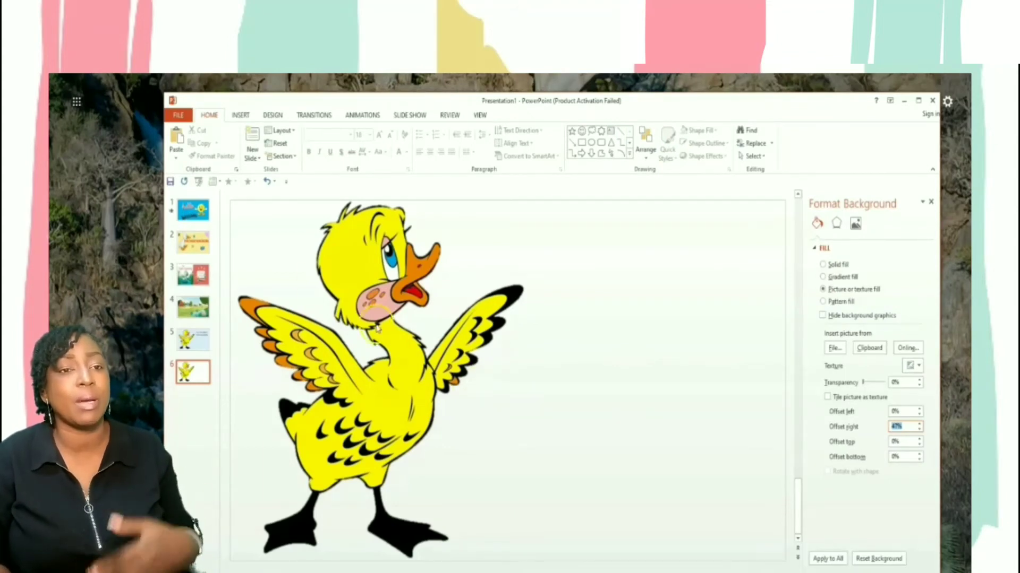
# Insert the 1quack audio file from the computer on the sixth slide and move its icon to the blank area beside the duck.
pyautogui.click(241, 116)
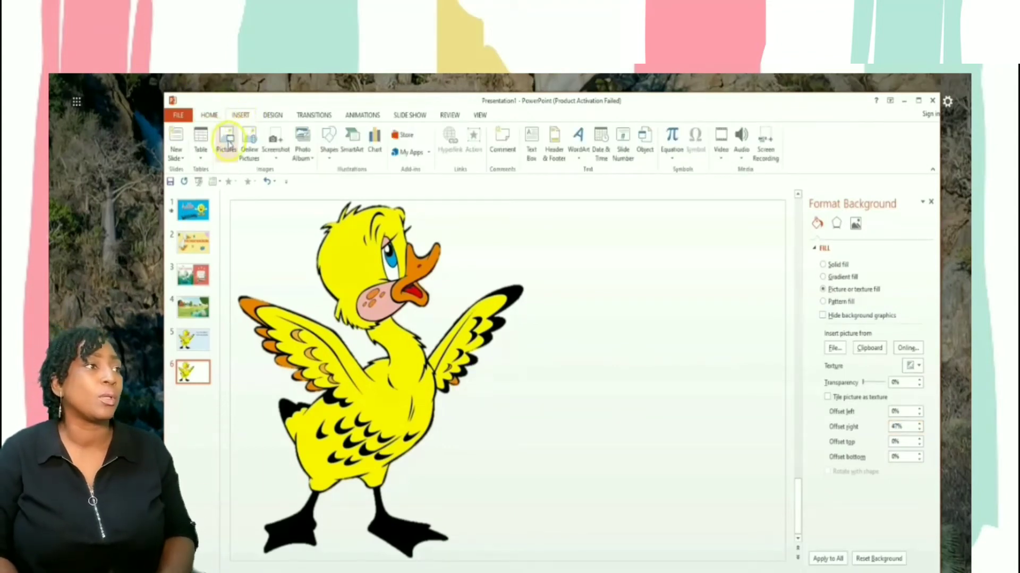
pyautogui.click(742, 161)
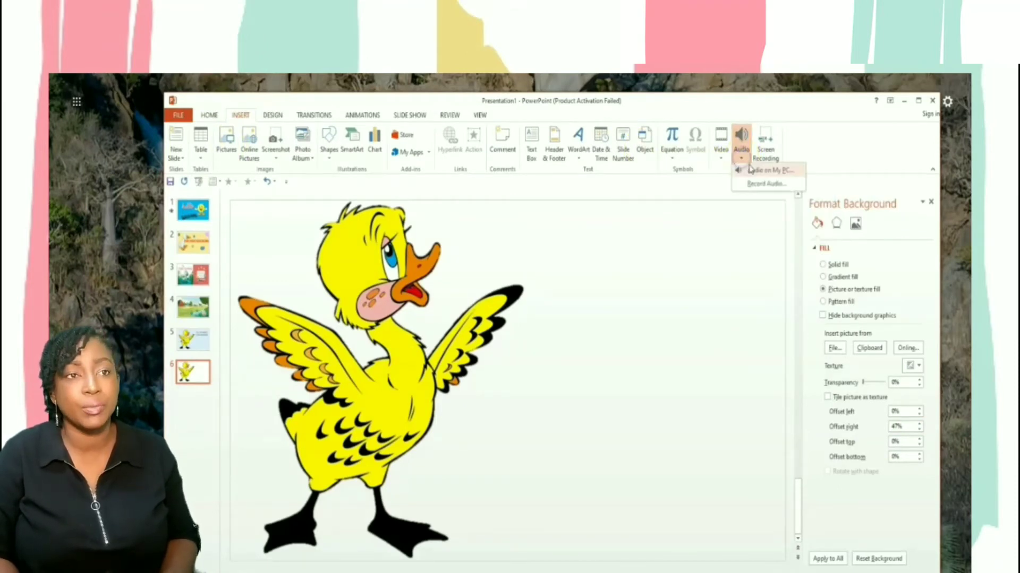
pyautogui.click(749, 167)
pyautogui.click(264, 170)
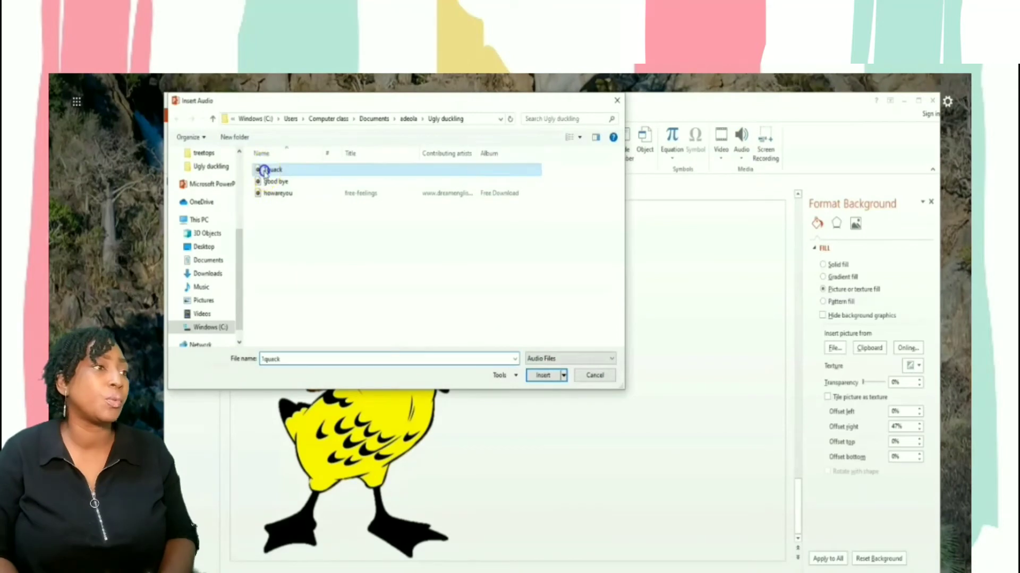
pyautogui.click(542, 376)
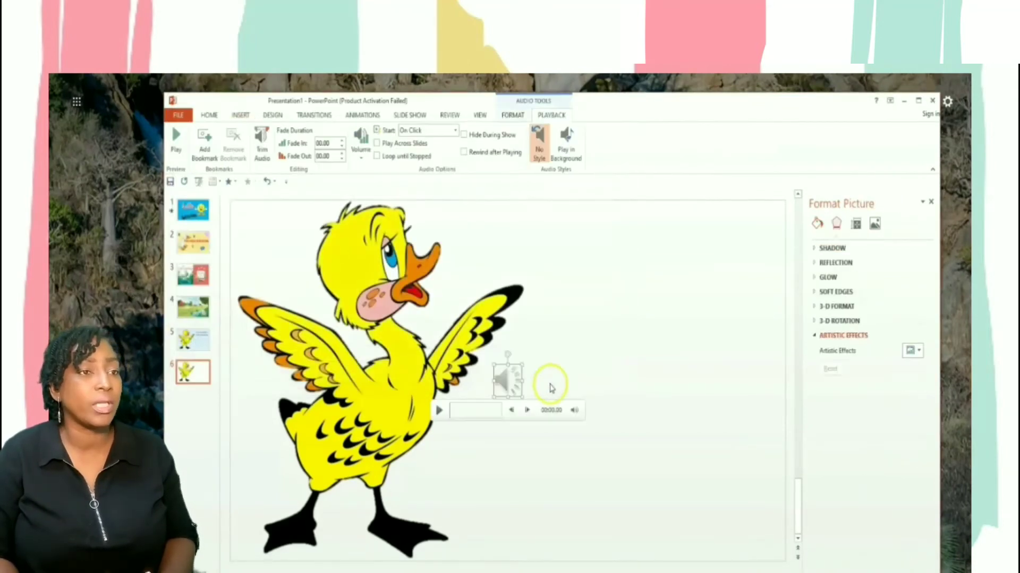
pyautogui.moveTo(505, 398); pyautogui.dragTo(601, 338)
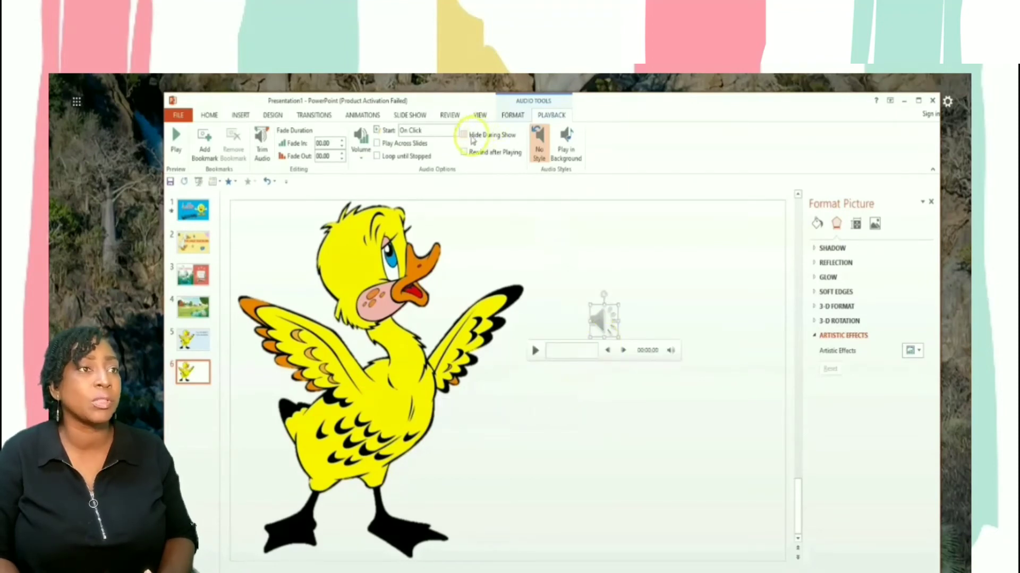
# Hide the quack audio icon during the show and set the sound to start automatically.
pyautogui.click(463, 135)
pyautogui.click(456, 130)
pyautogui.click(440, 143)
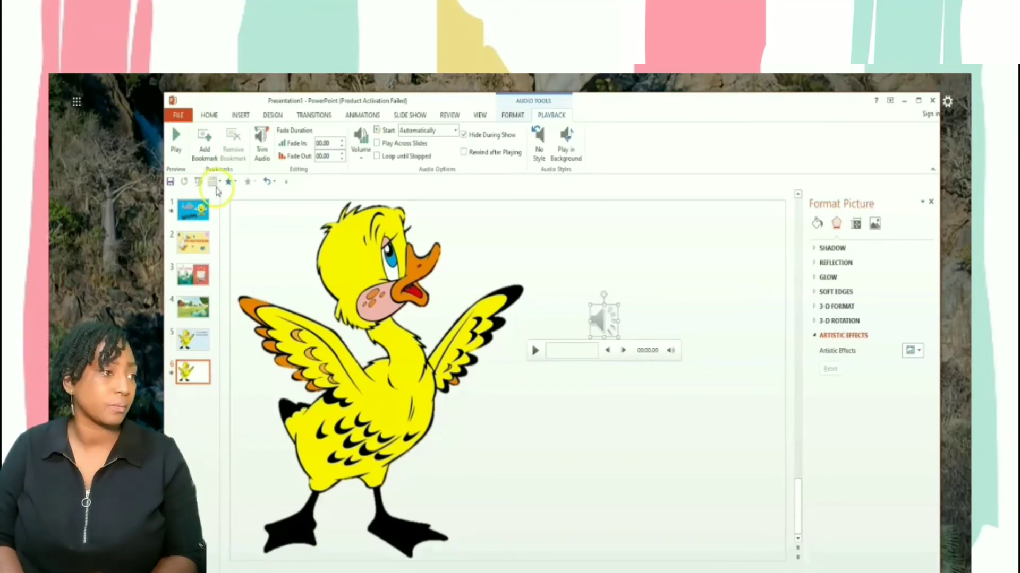
# Add a blank seventh slide, insert the "source (1)" SEE YOU SOON picture and move it to the slide's right side.
pyautogui.click(221, 186)
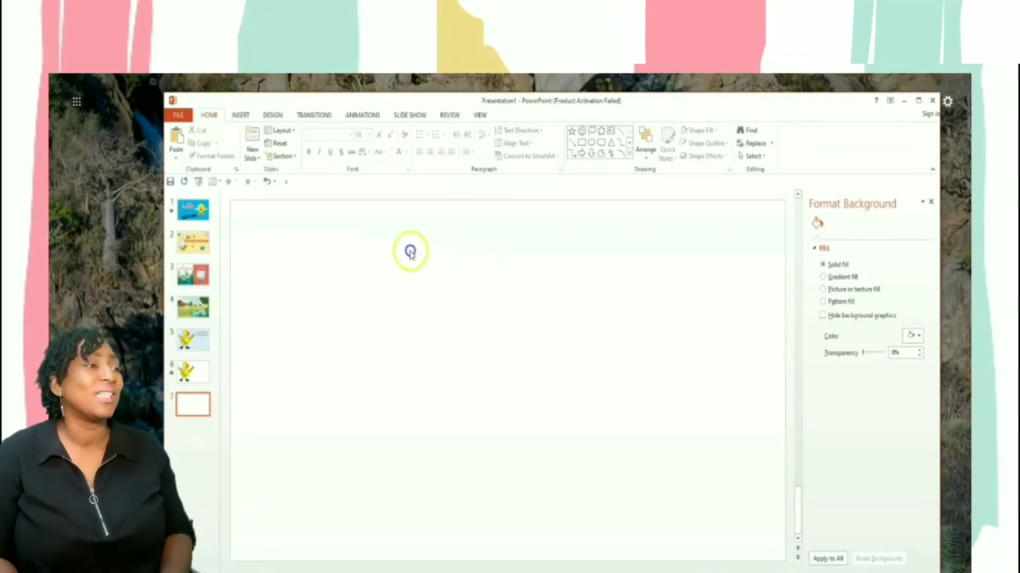
pyautogui.click(232, 114)
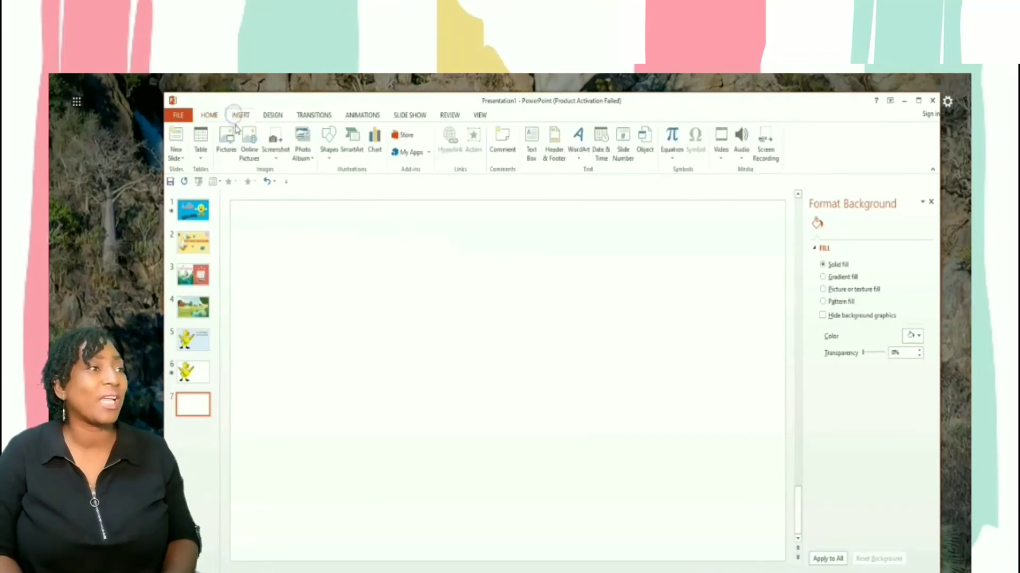
pyautogui.click(227, 141)
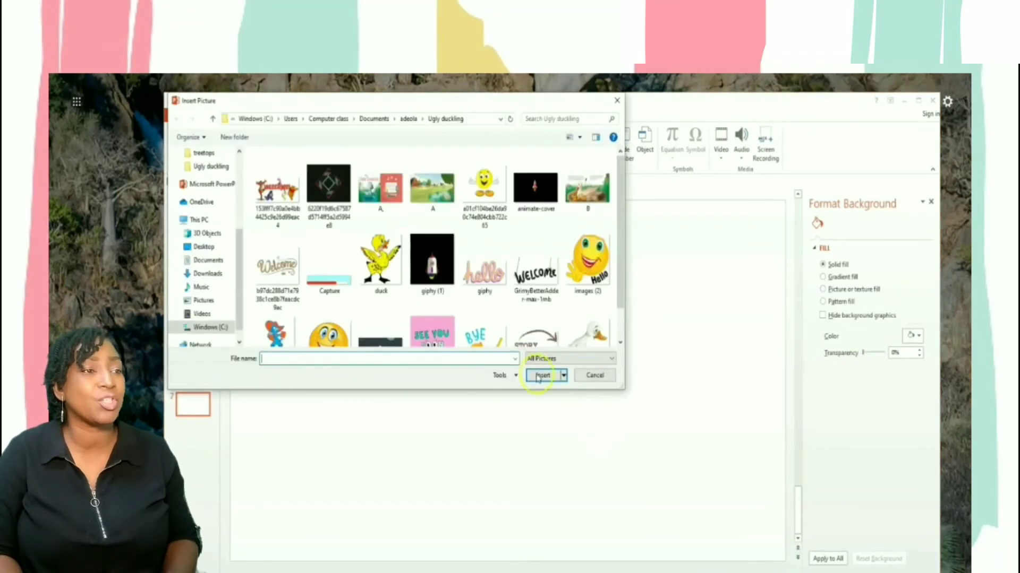
pyautogui.click(436, 328)
pyautogui.click(539, 375)
pyautogui.moveTo(536, 391); pyautogui.dragTo(660, 384)
# Insert the "source" BYE cat picture and place it on the white area beside the SEE YOU SOON picture.
pyautogui.click(241, 116)
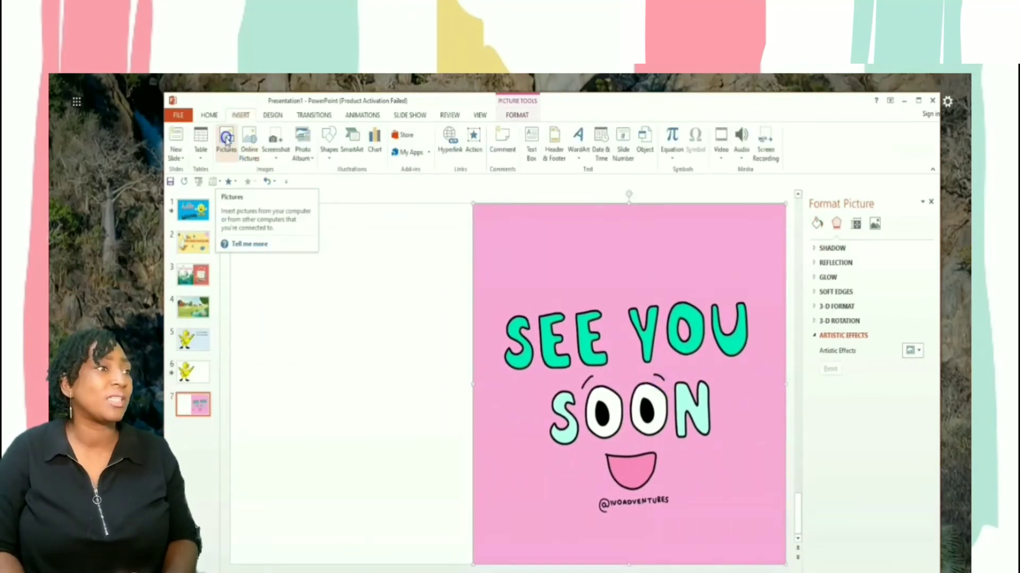
pyautogui.click(226, 140)
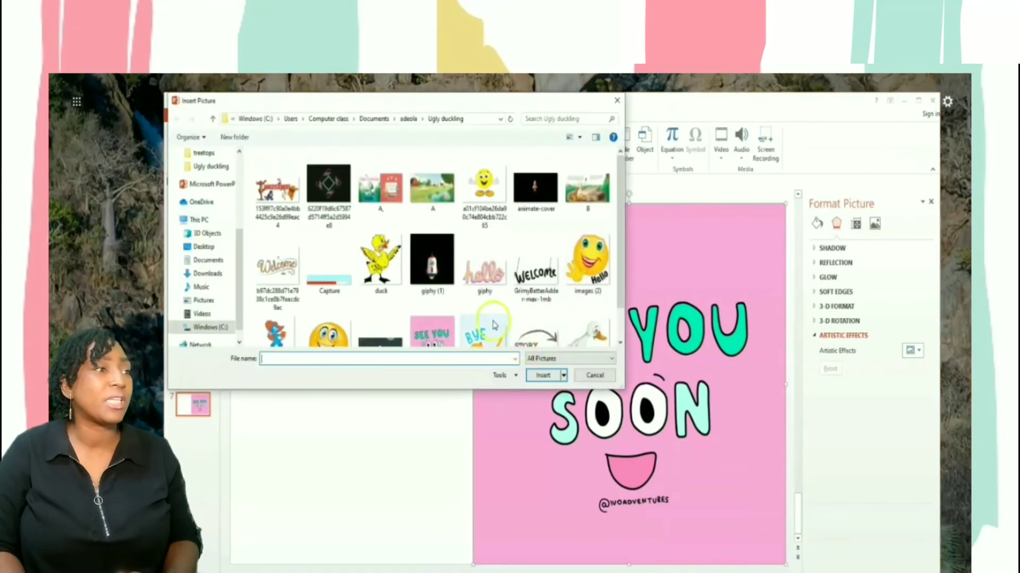
pyautogui.moveTo(619, 270); pyautogui.dragTo(619, 300)
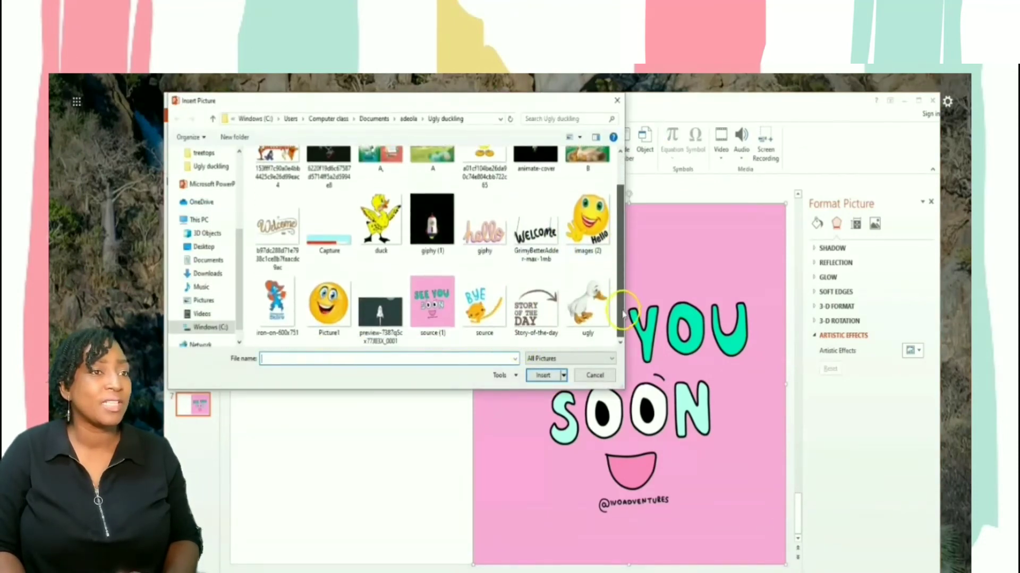
pyautogui.doubleClick(481, 305)
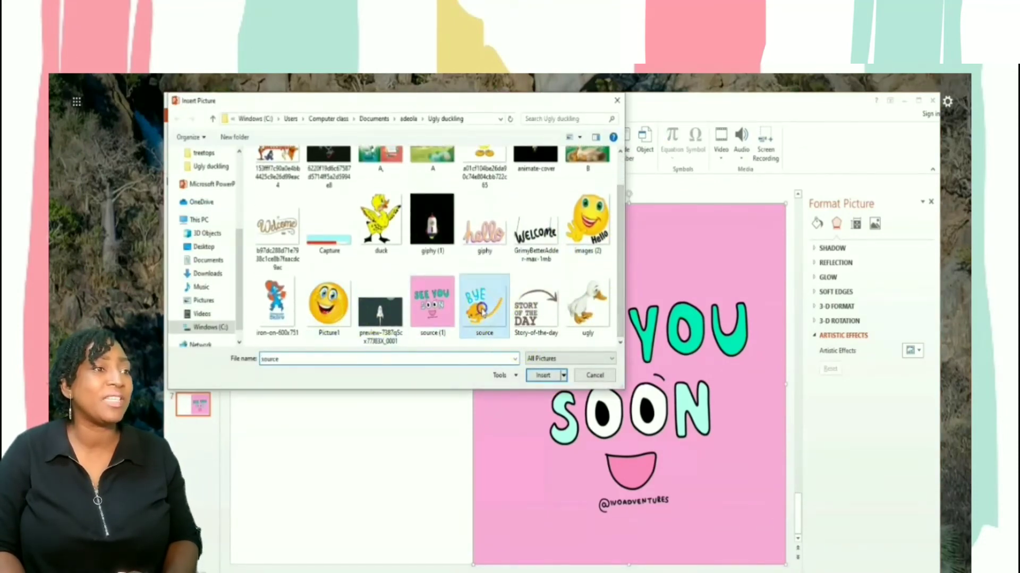
pyautogui.moveTo(481, 380); pyautogui.dragTo(348, 380)
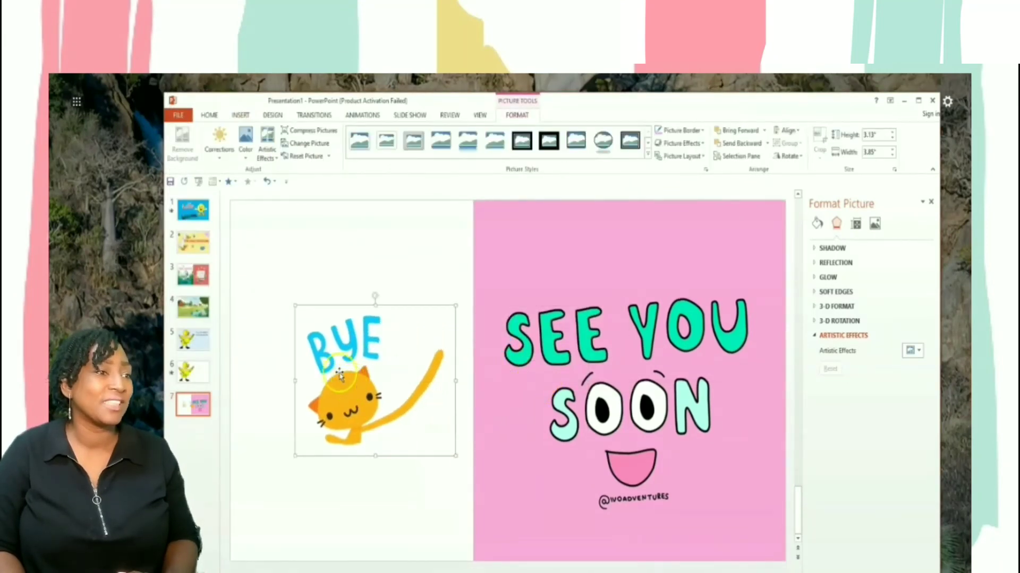
# Insert the Picture1 smiley and move it to the slide's top centre, overlapping the pink picture's edge.
pyautogui.click(210, 117)
pyautogui.click(242, 116)
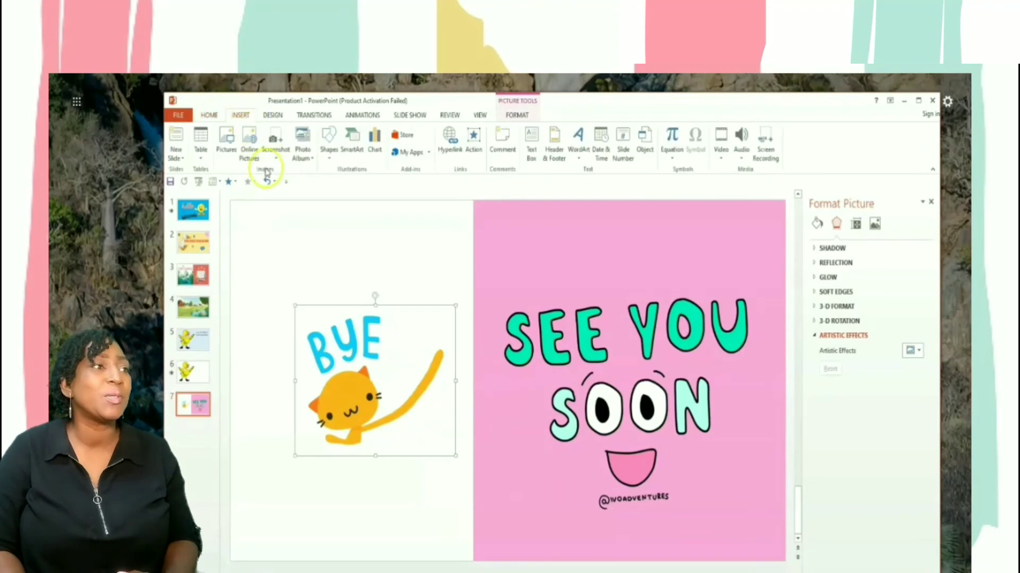
pyautogui.click(227, 139)
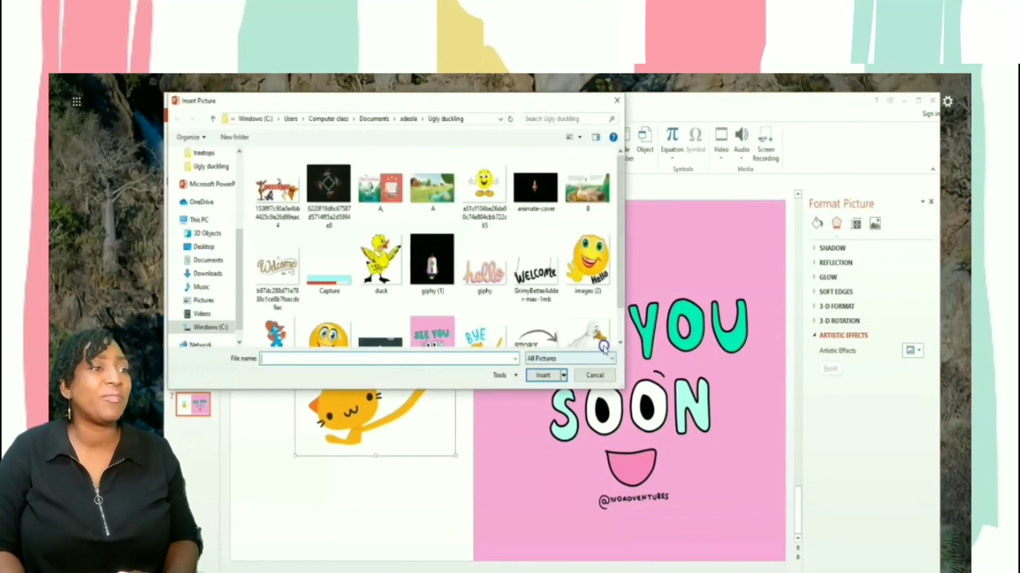
pyautogui.click(338, 336)
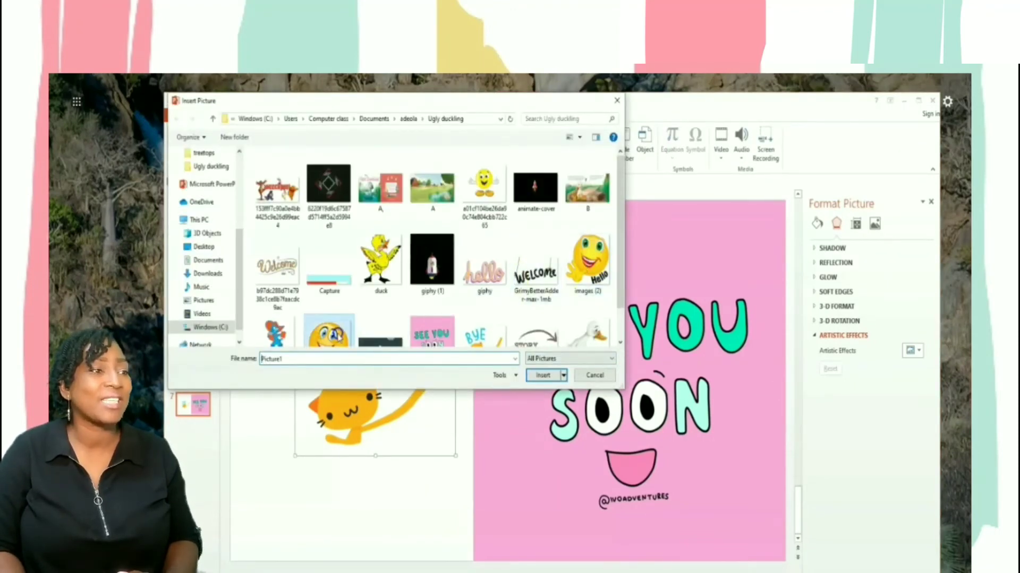
pyautogui.click(538, 377)
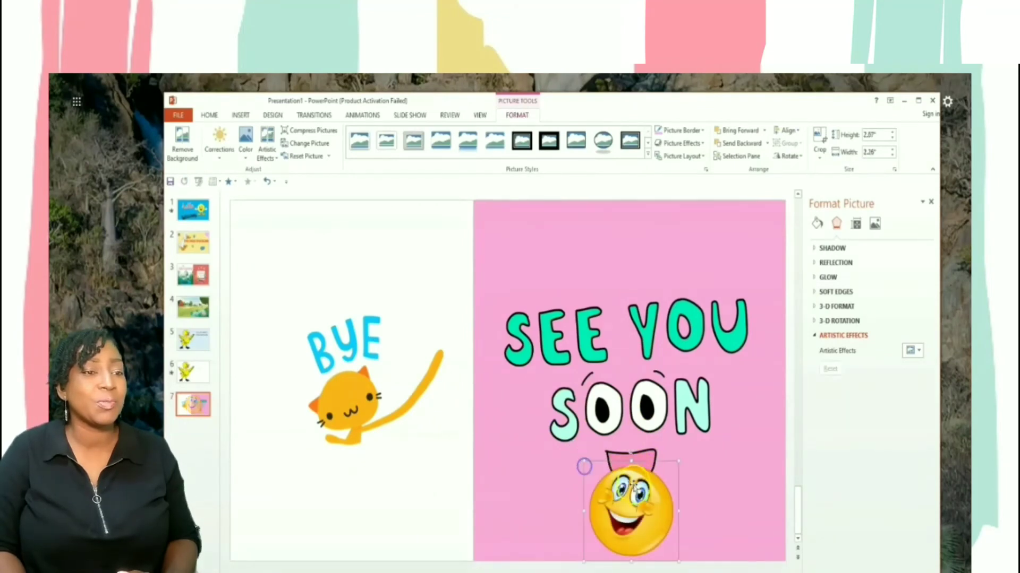
pyautogui.moveTo(637, 511); pyautogui.dragTo(470, 236)
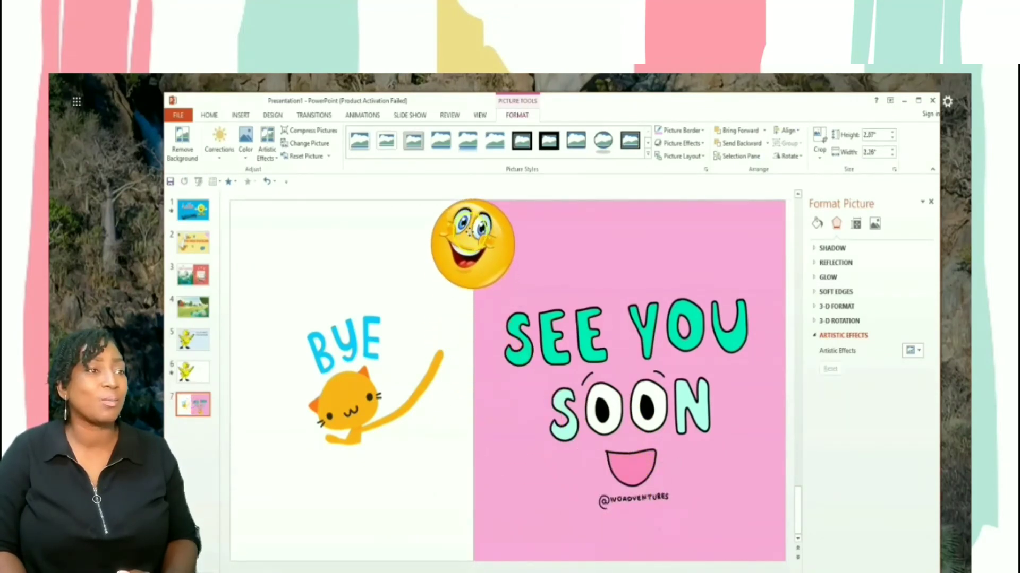
pyautogui.click(380, 265)
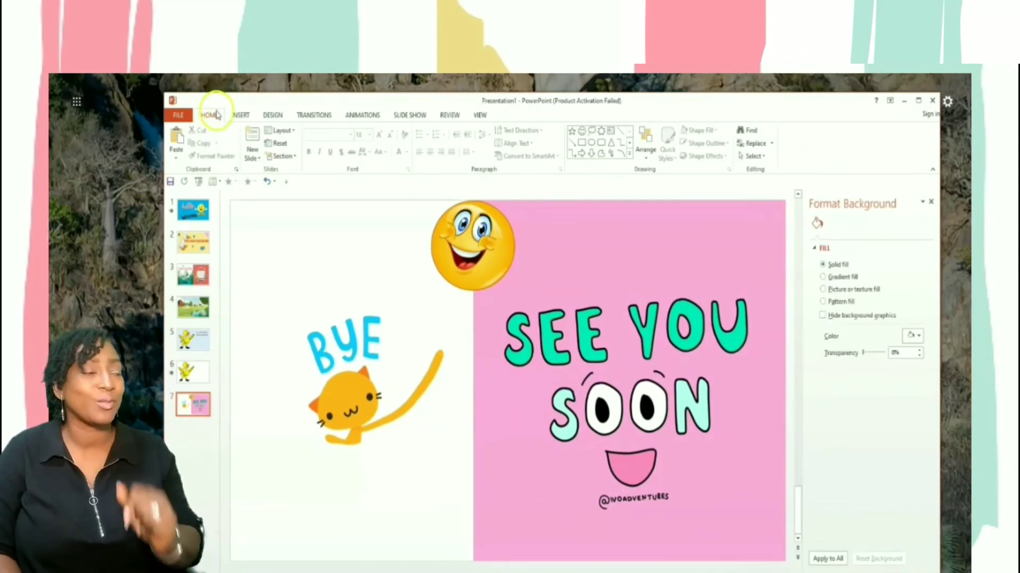
# Insert the "good bye" audio file from the computer on the seventh slide.
pyautogui.click(240, 115)
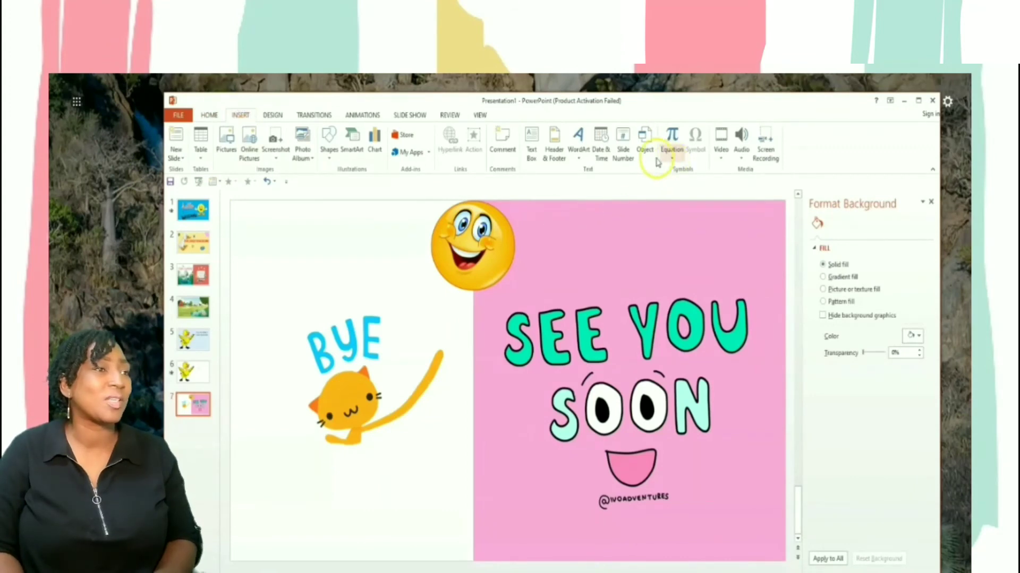
pyautogui.click(739, 159)
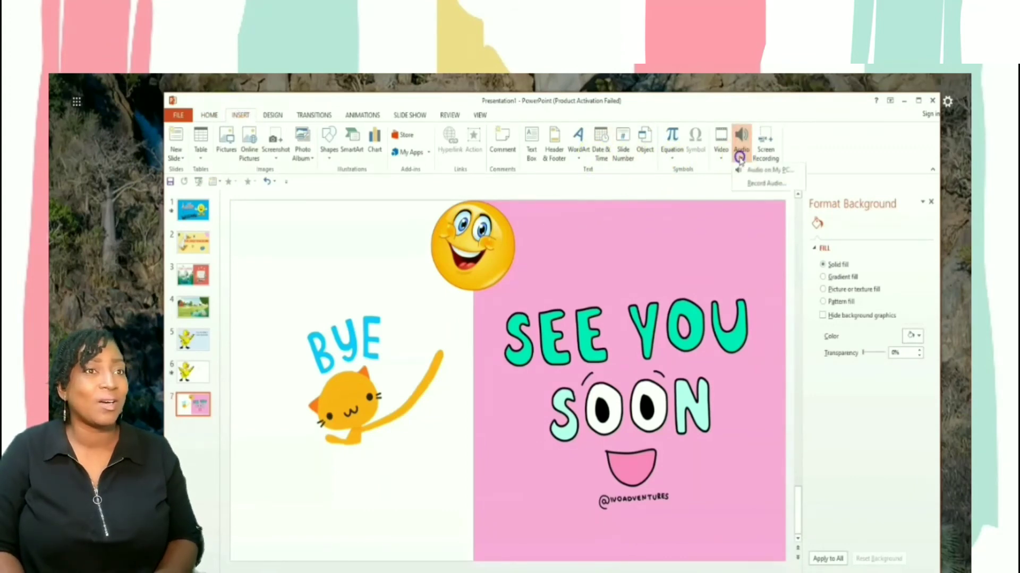
pyautogui.click(754, 171)
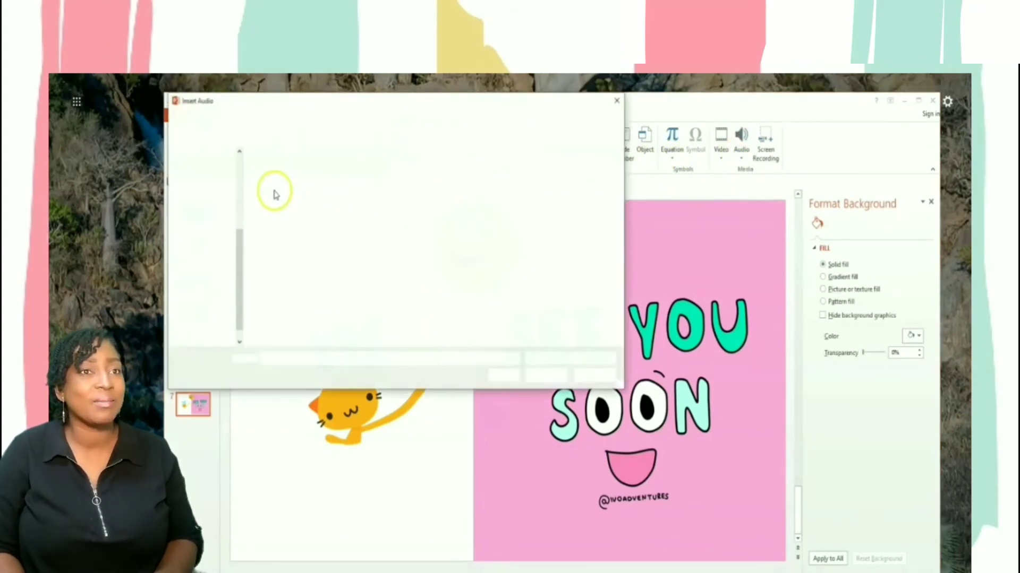
pyautogui.click(274, 194)
pyautogui.click(272, 181)
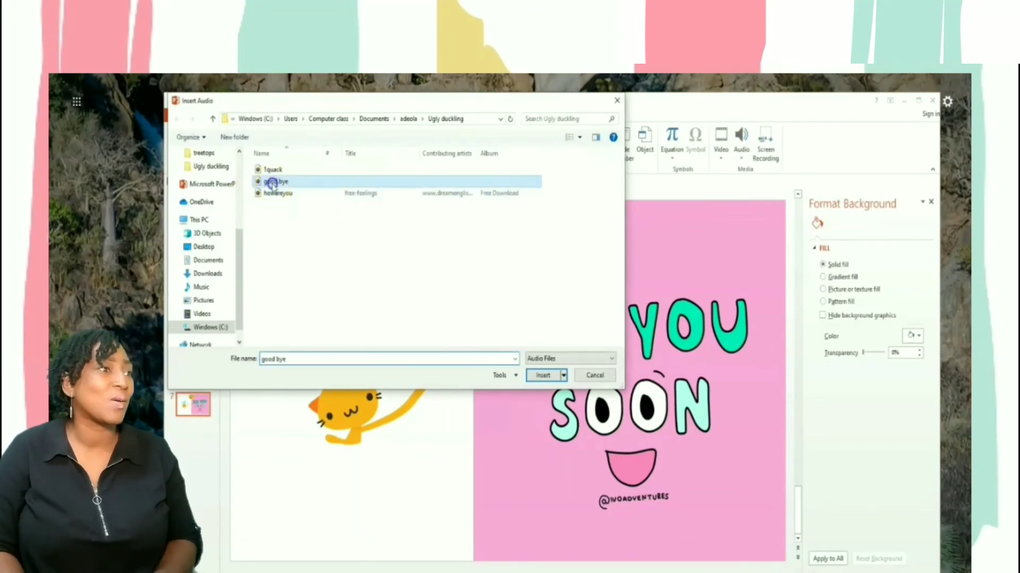
pyautogui.click(543, 375)
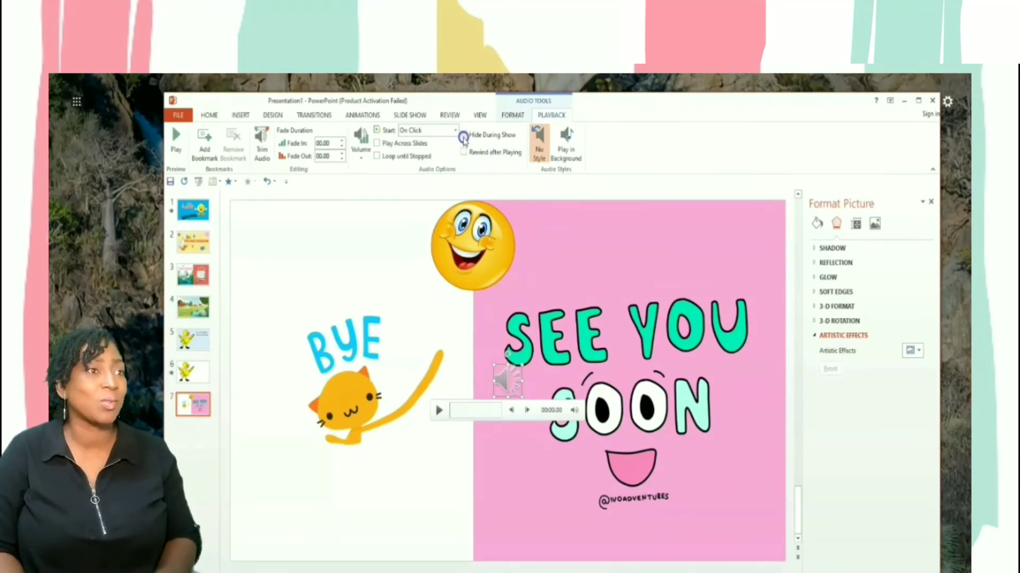
# Hide the good bye audio icon during the show and set the sound to start automatically.
pyautogui.click(463, 137)
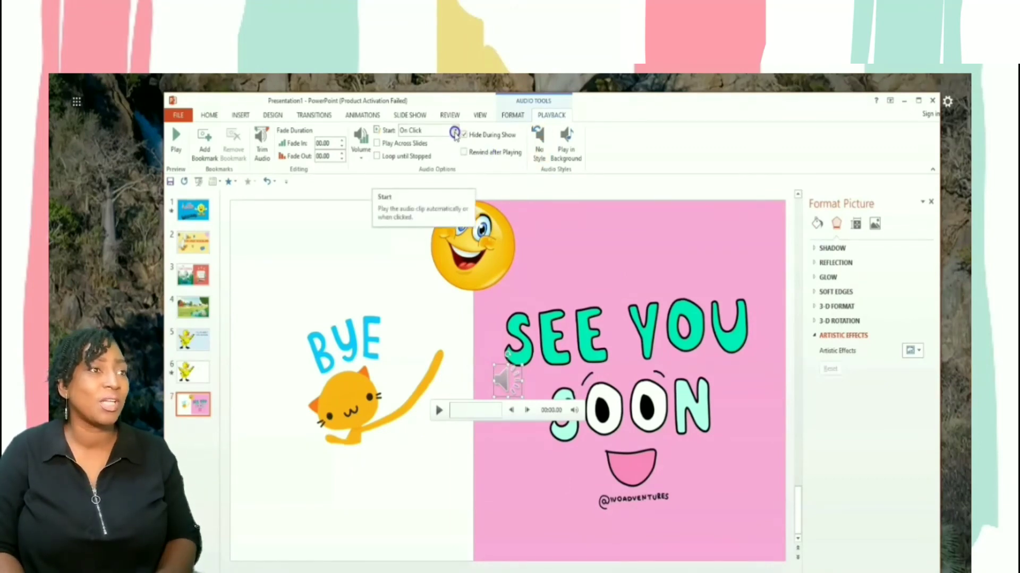
pyautogui.click(455, 132)
pyautogui.click(442, 144)
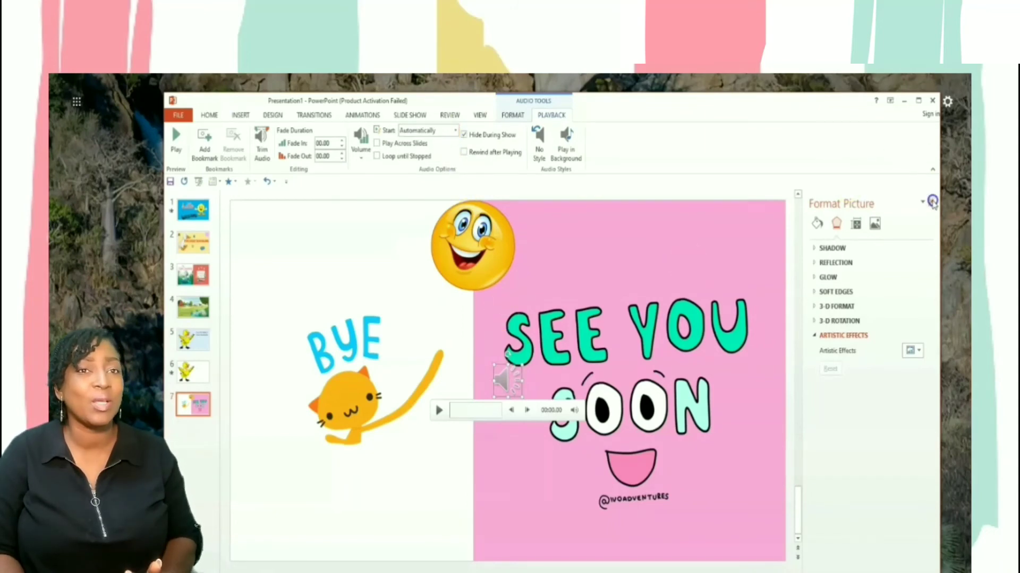
# Close the Format Picture pane and start the slide show from the first slide.
pyautogui.click(932, 202)
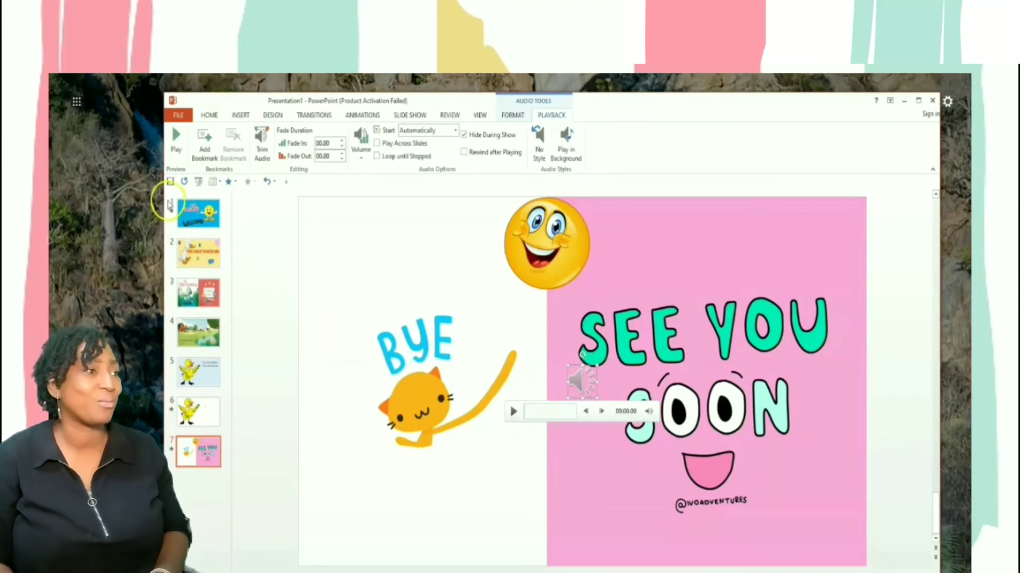
pyautogui.click(199, 182)
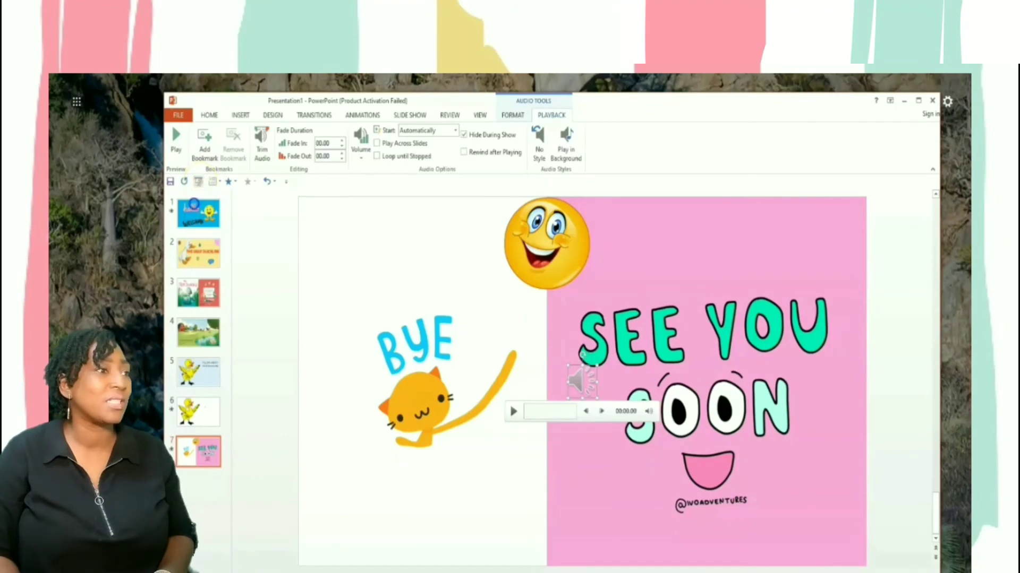